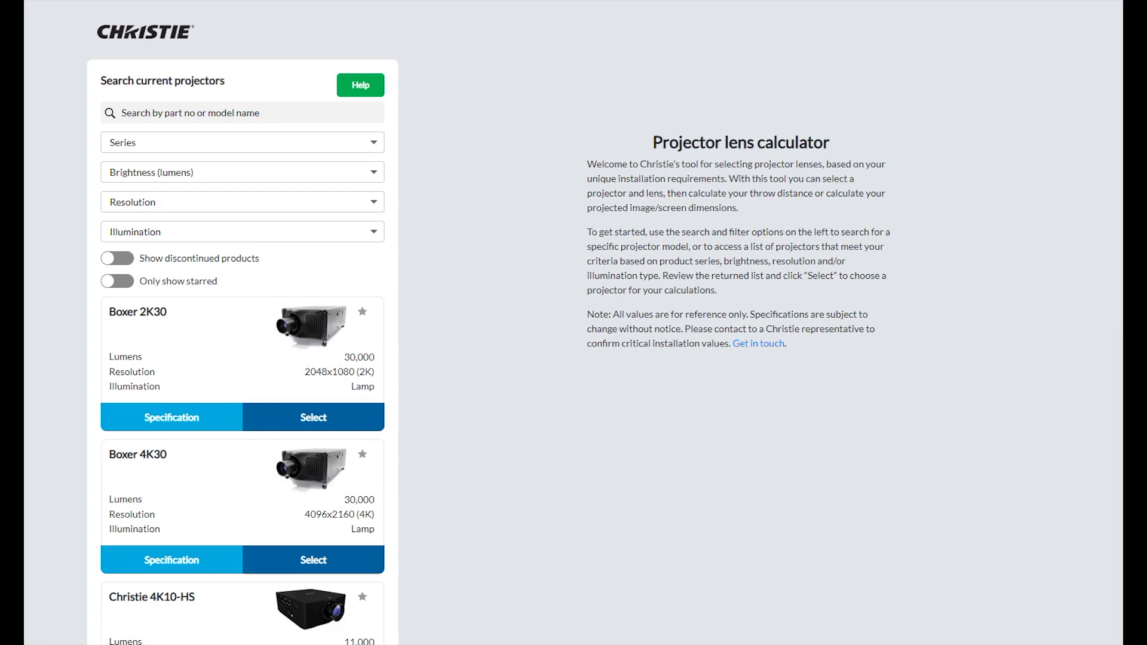
Browse the projector list and the series, brightness, resolution and illumination filters without applying any
scroll(435, 187, "down", 5)
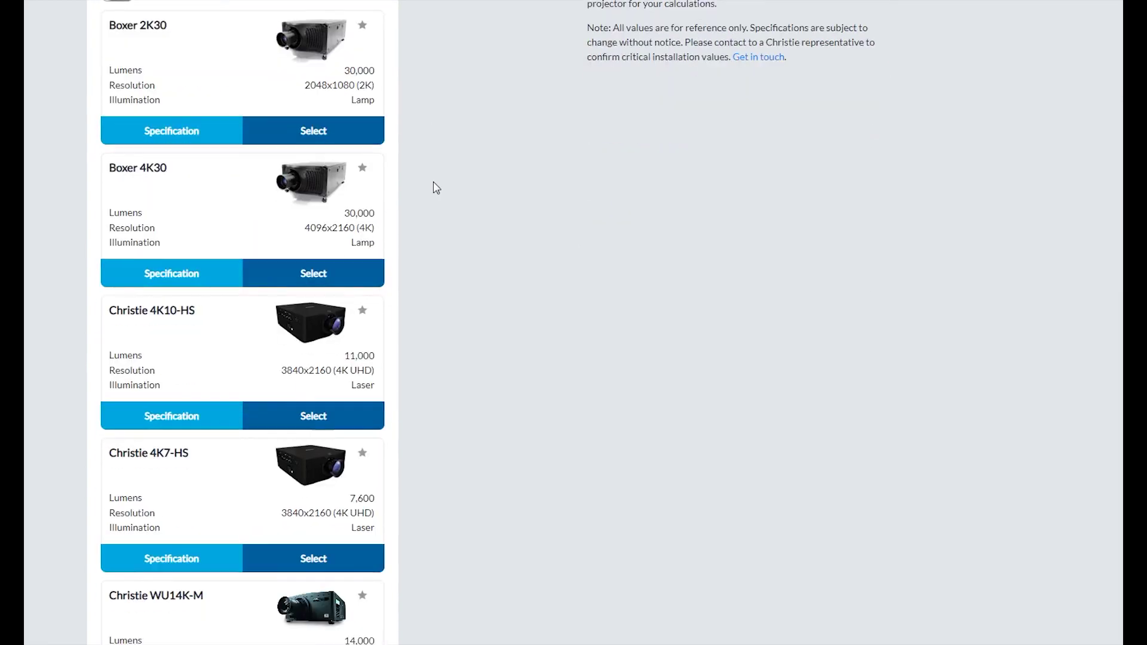
scroll(435, 184, "down", 7)
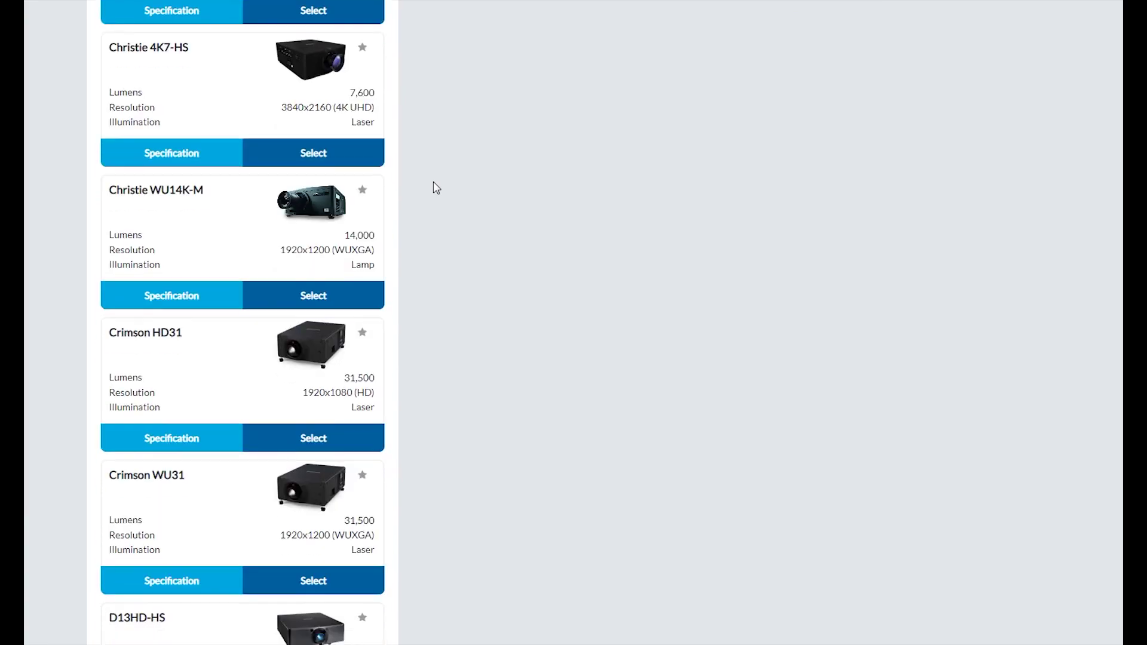
scroll(434, 183, "down", 5)
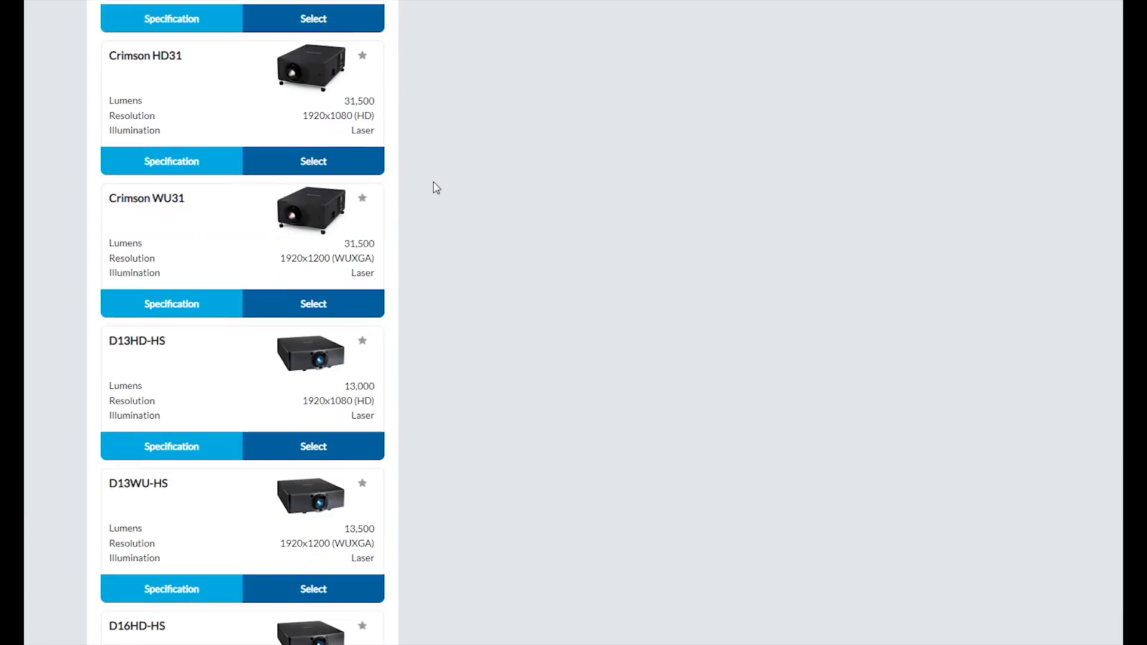
scroll(434, 182, "up", 10)
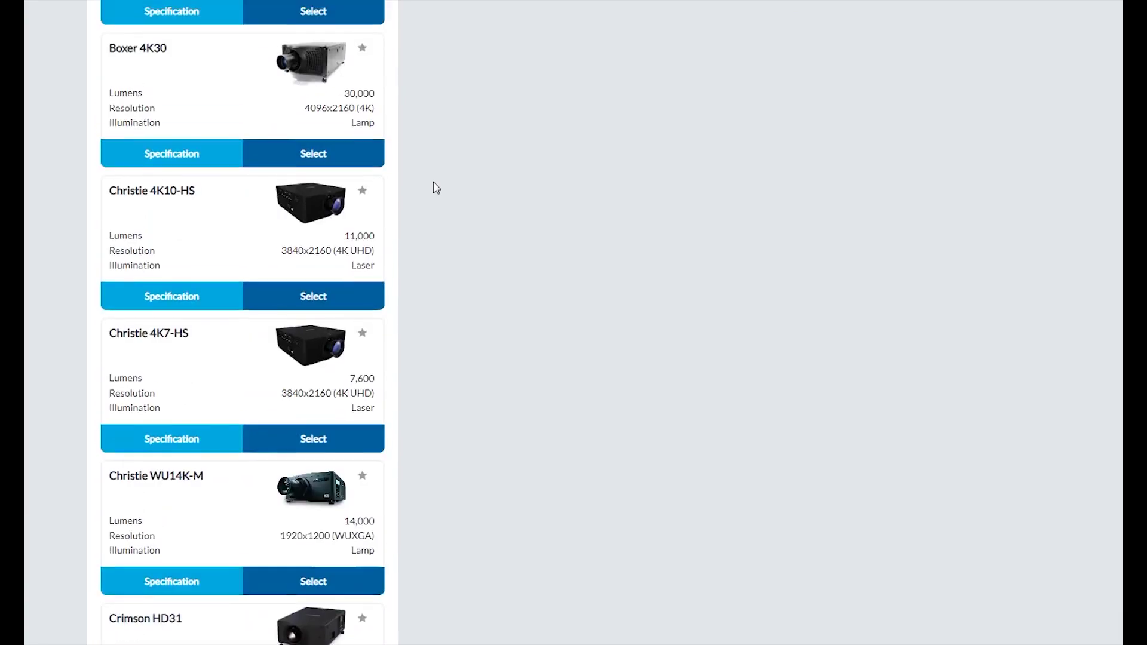
scroll(433, 183, "up", 7)
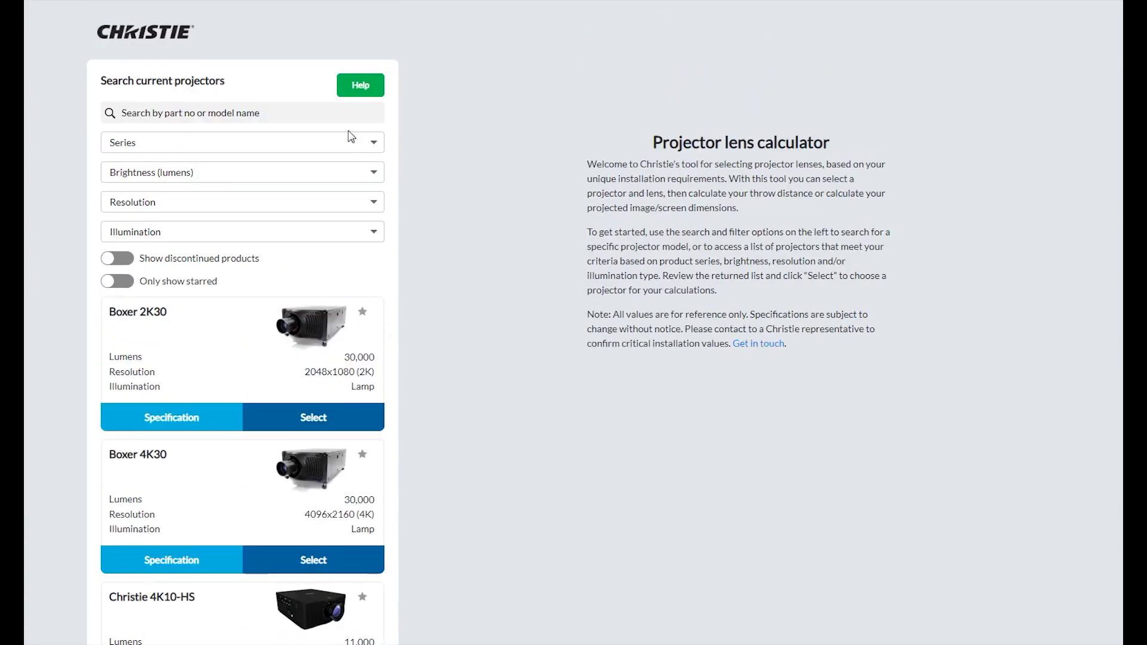
left_click(268, 113)
left_click(373, 143)
left_click(373, 144)
left_click(374, 147)
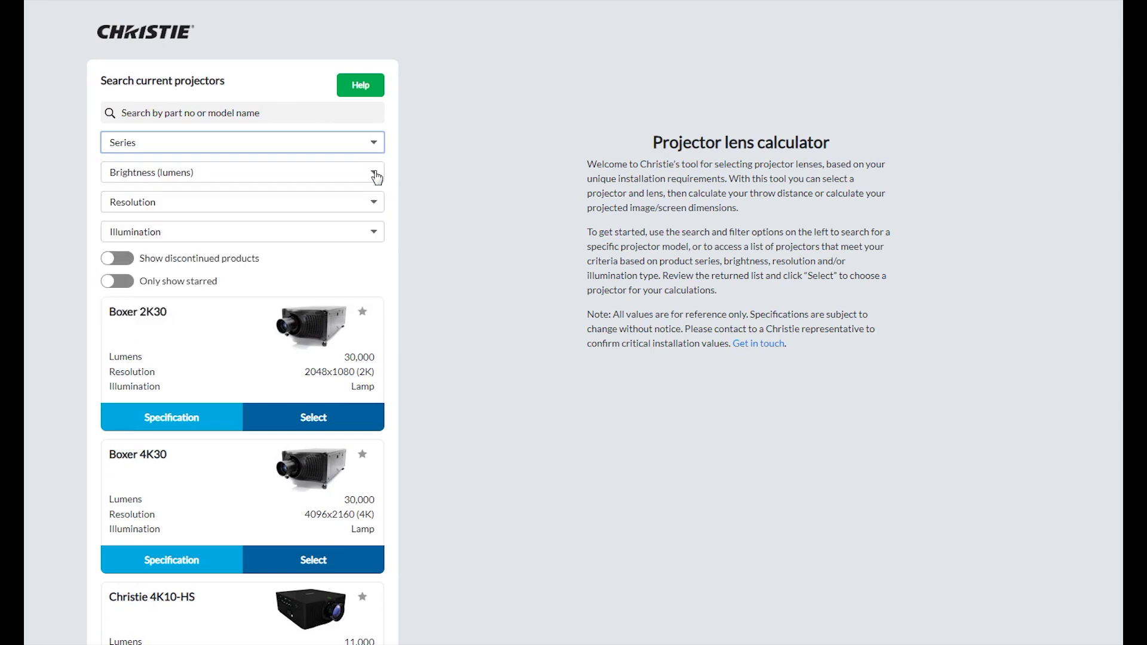
left_click(375, 174)
left_click(376, 175)
left_click(375, 204)
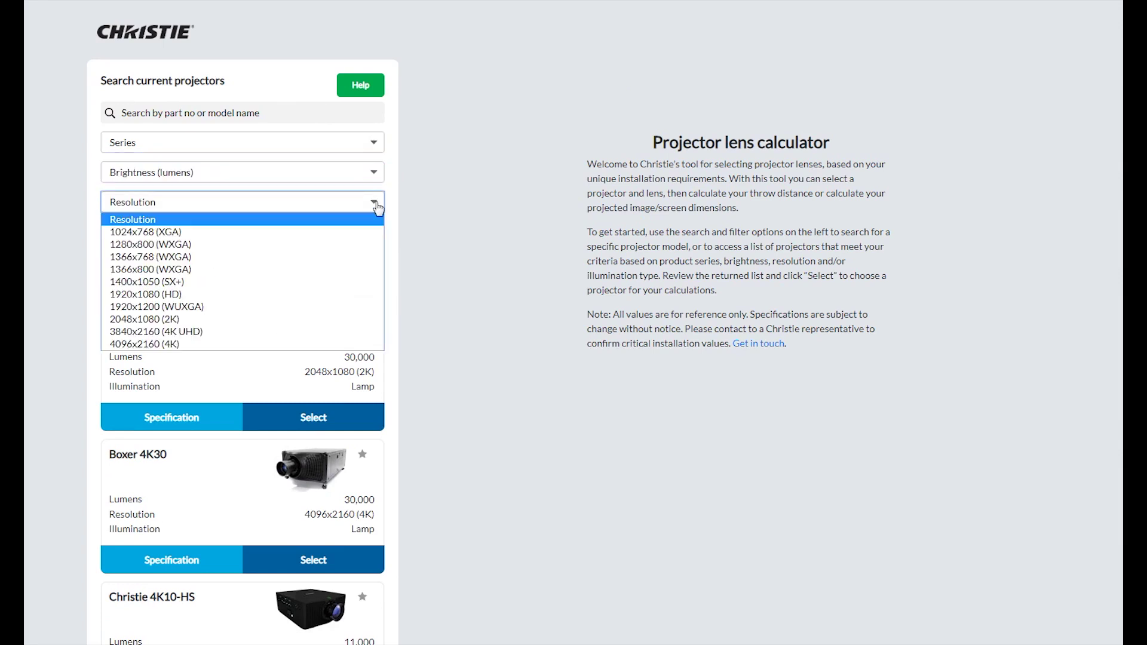
left_click(376, 206)
left_click(374, 237)
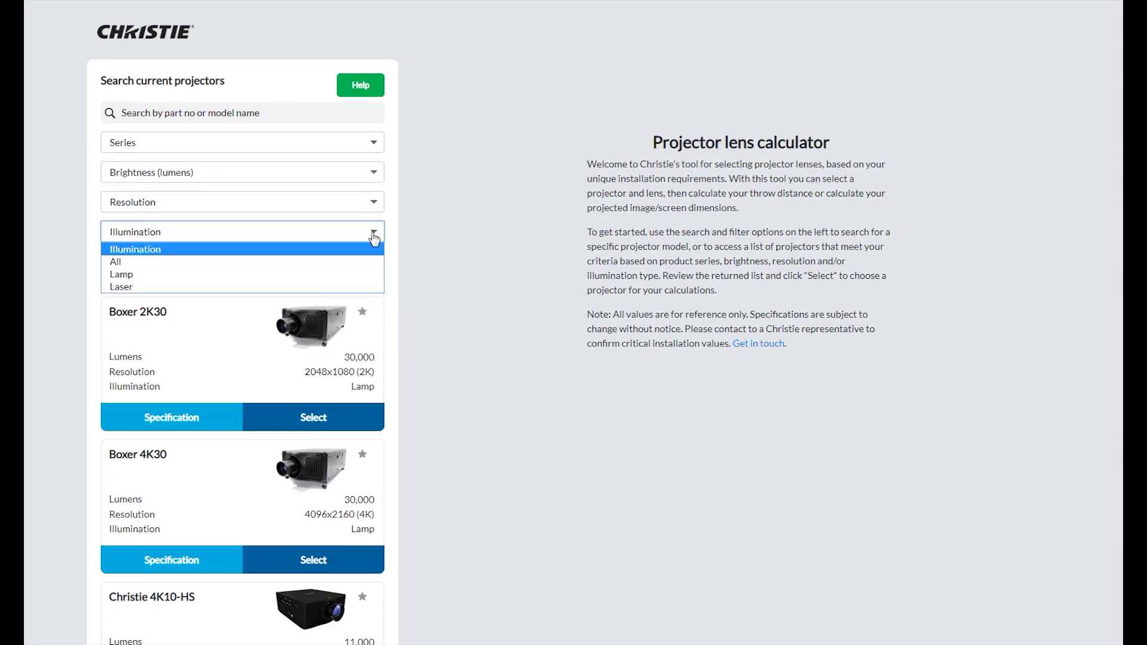
left_click(374, 238)
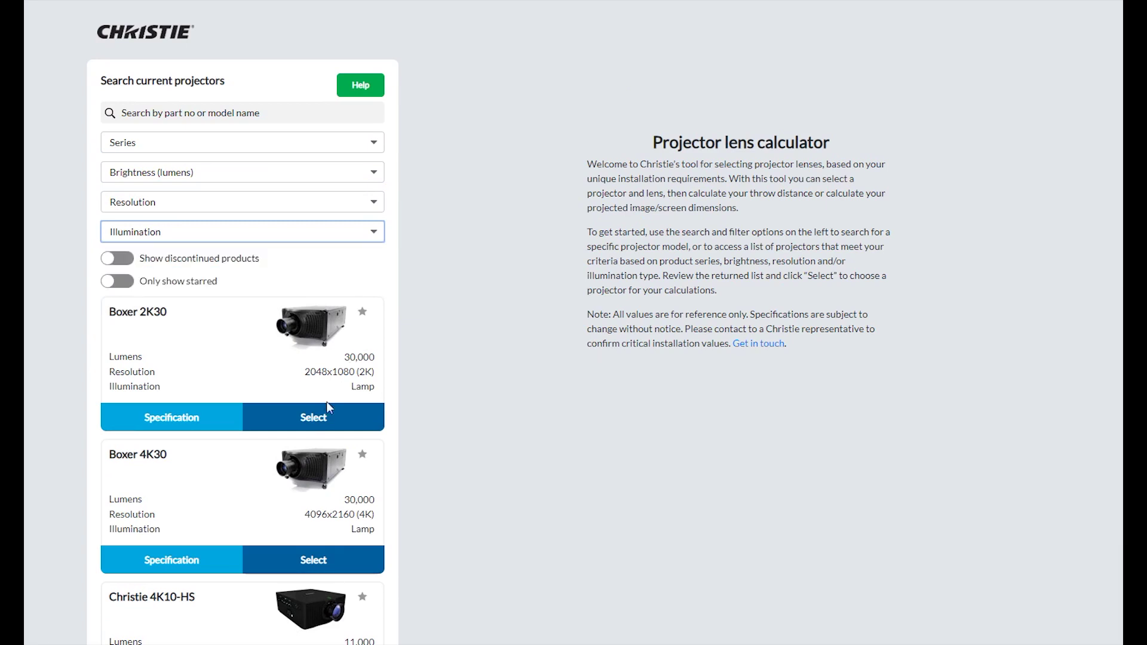
Include discontinued products in the list, review them, then hide them again
left_click(321, 416)
left_click(186, 417)
left_click(186, 417)
left_click(126, 263)
left_click(127, 263)
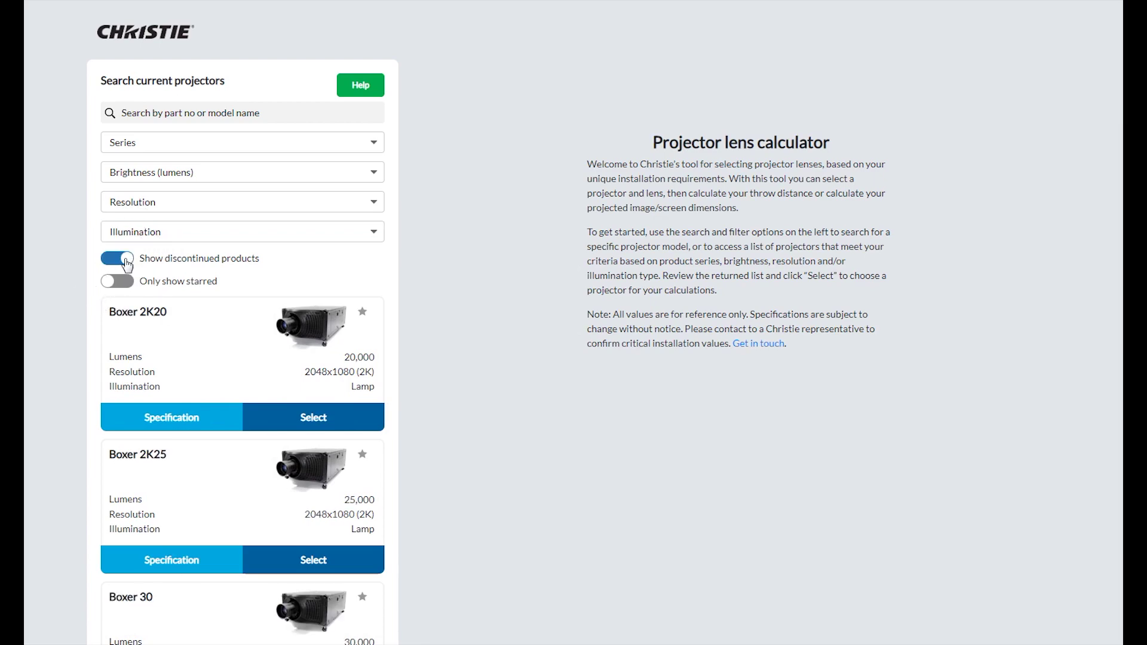
scroll(361, 414, "down", 2)
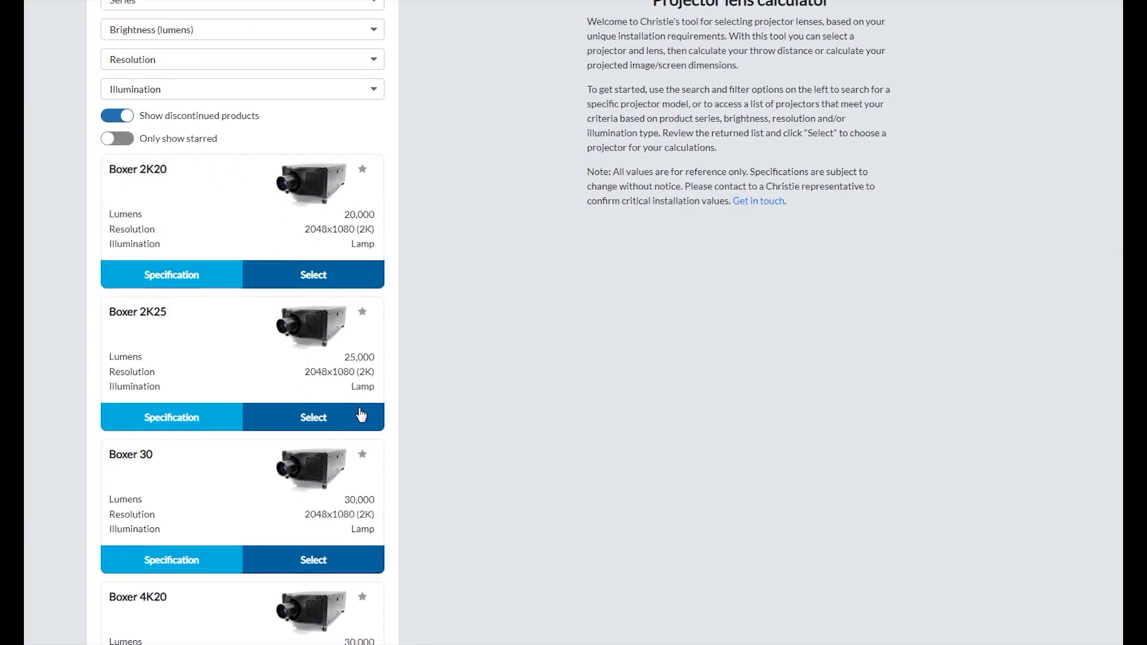
scroll(361, 413, "down", 3)
scroll(360, 411, "up", 5)
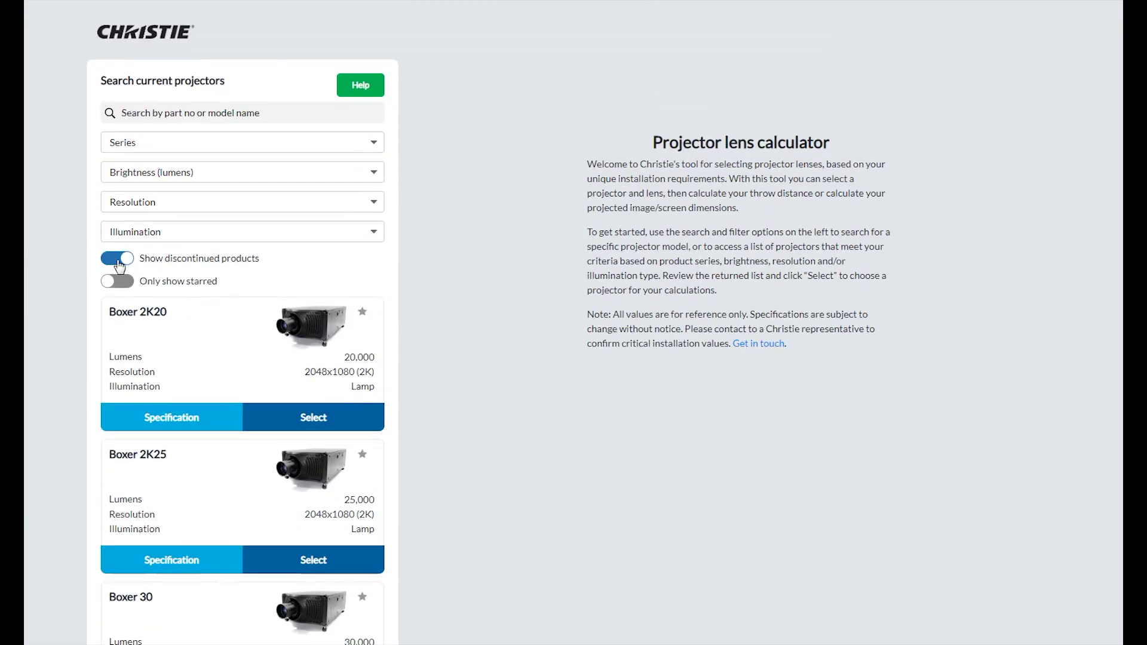
left_click(117, 261)
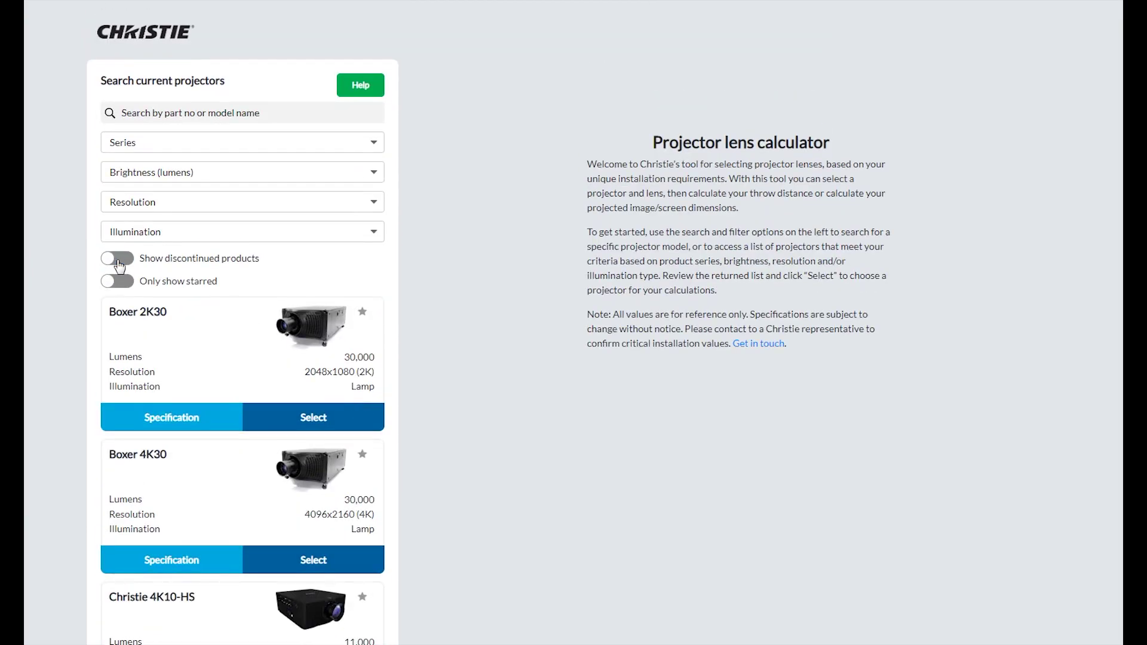
Star the Boxer 2K30, Christie 4K10-HS, Christie WU14K-M and D13HD-HS projectors
left_click(363, 313)
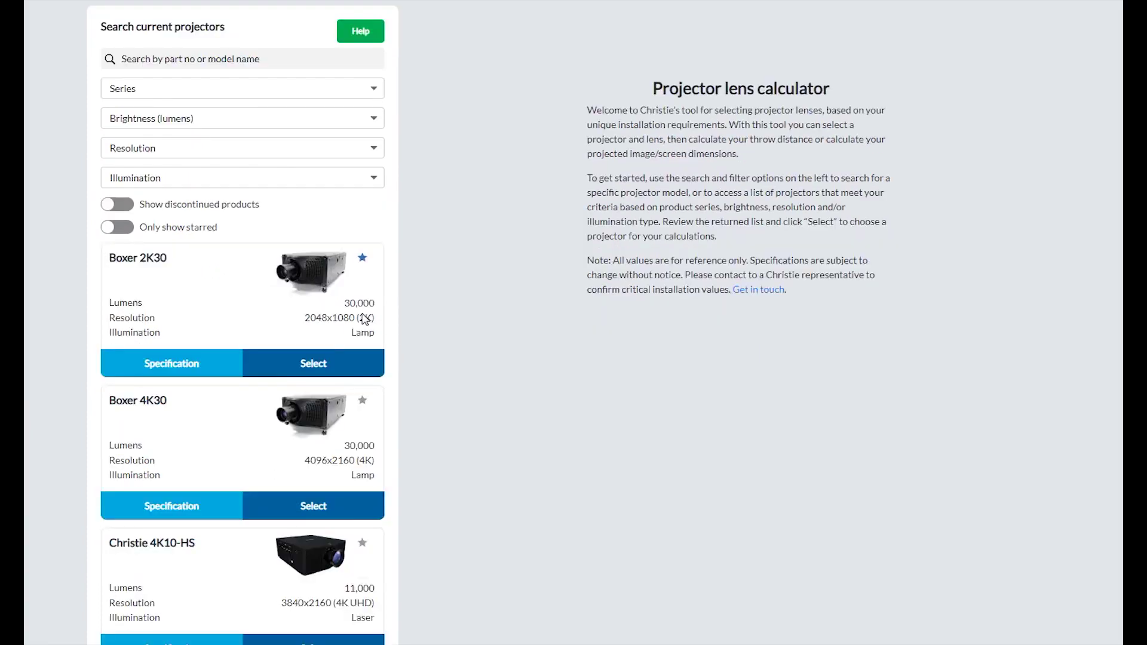
scroll(365, 321, "down", 5)
left_click(363, 321)
scroll(367, 327, "down", 5)
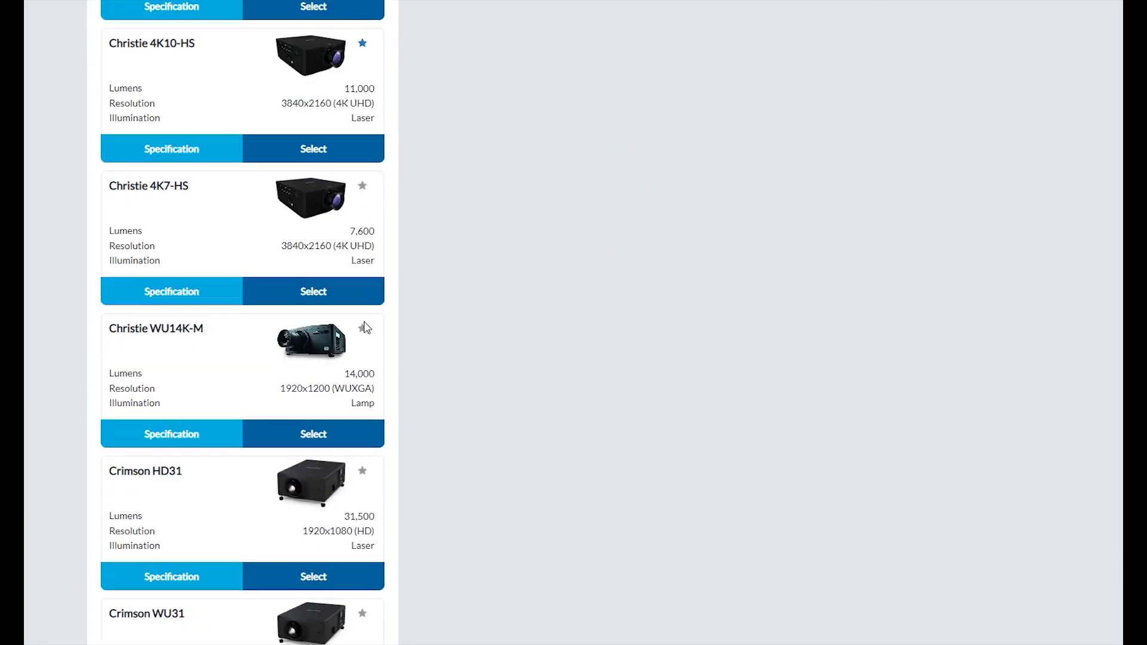
left_click(362, 329)
scroll(364, 342, "down", 5)
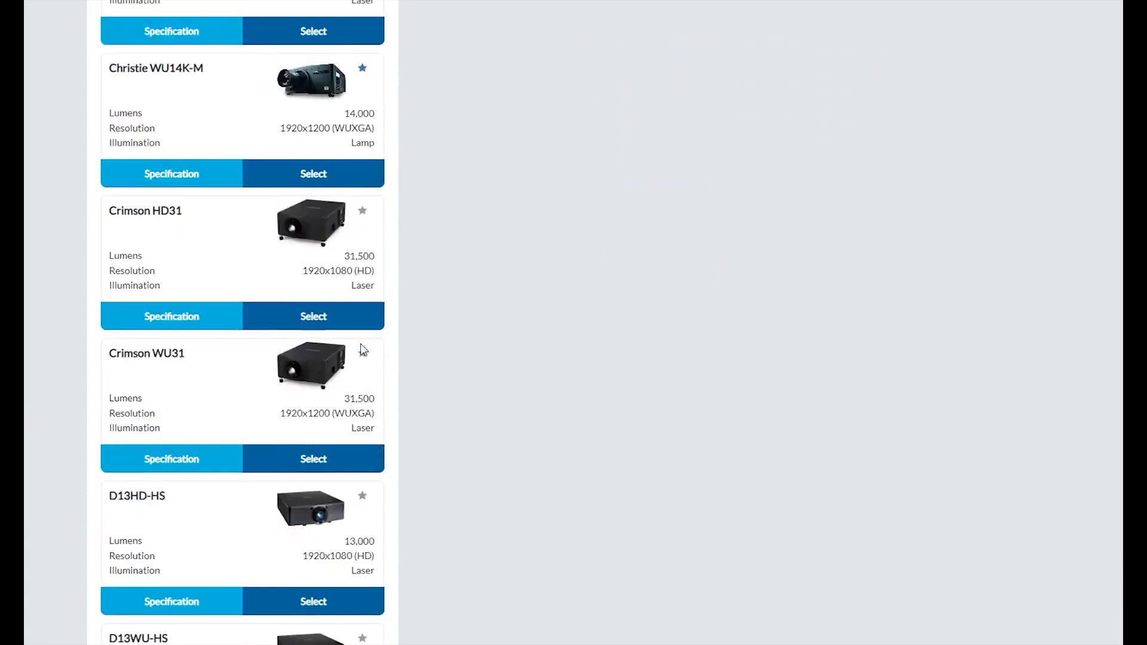
left_click(365, 410)
scroll(365, 412, "down", 2)
scroll(365, 412, "down", 4)
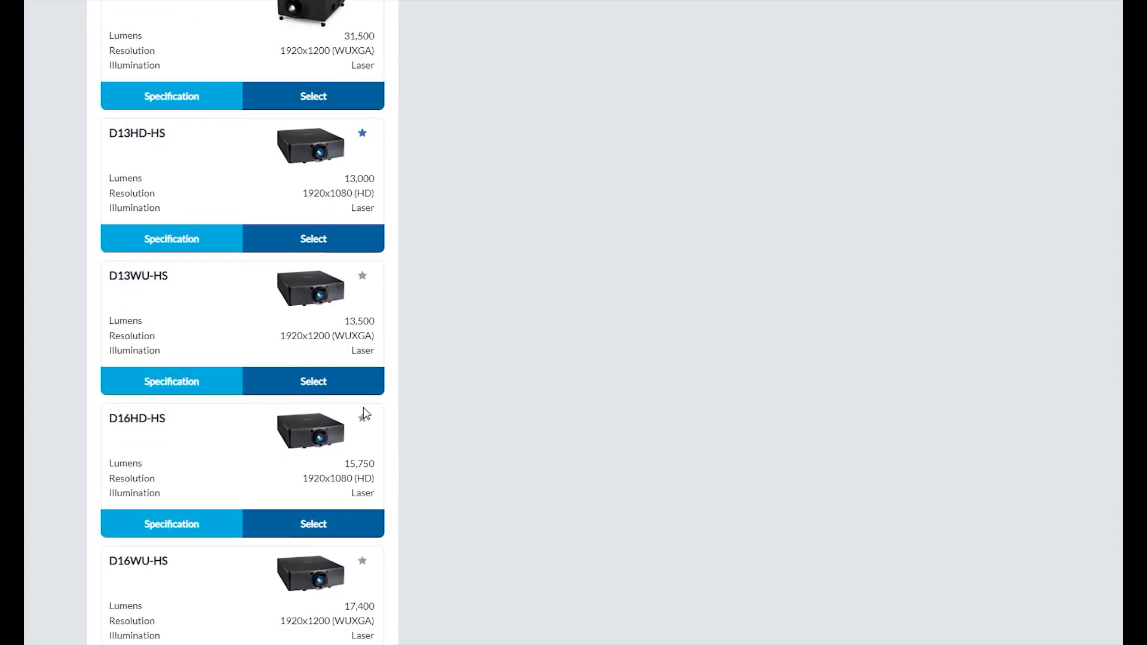
scroll(370, 407, "up", 7)
scroll(367, 402, "up", 13)
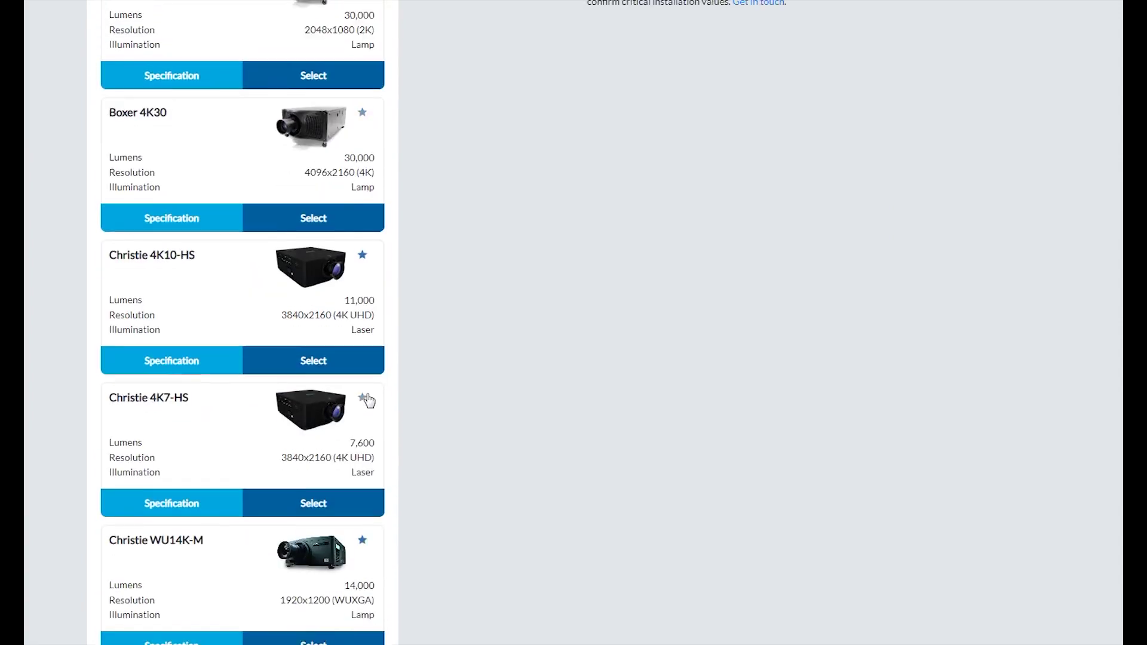
List only the starred projectors, then show all projectors again
left_click(124, 282)
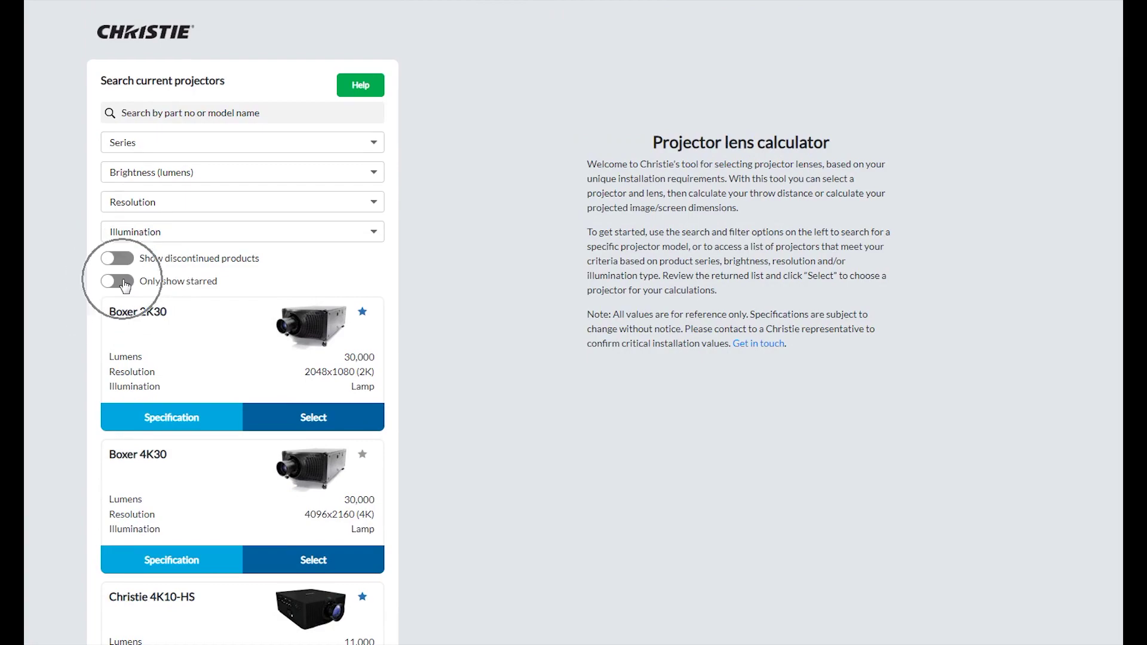
scroll(165, 355, "down", 3)
scroll(167, 358, "down", 5)
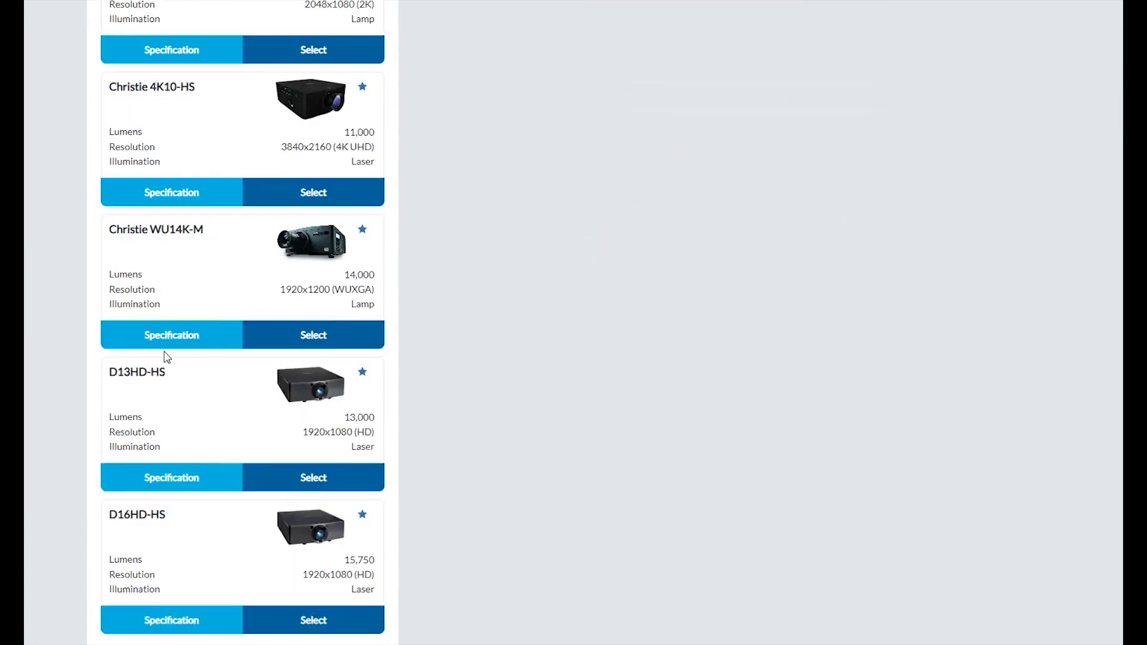
scroll(168, 357, "up", 7)
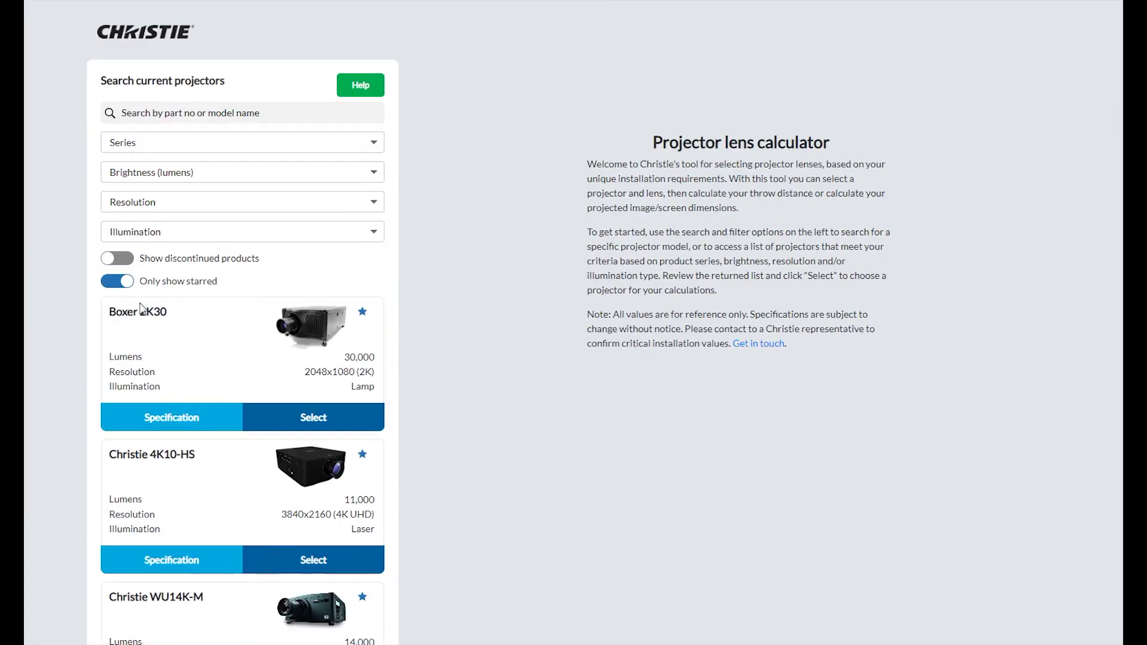
left_click(120, 283)
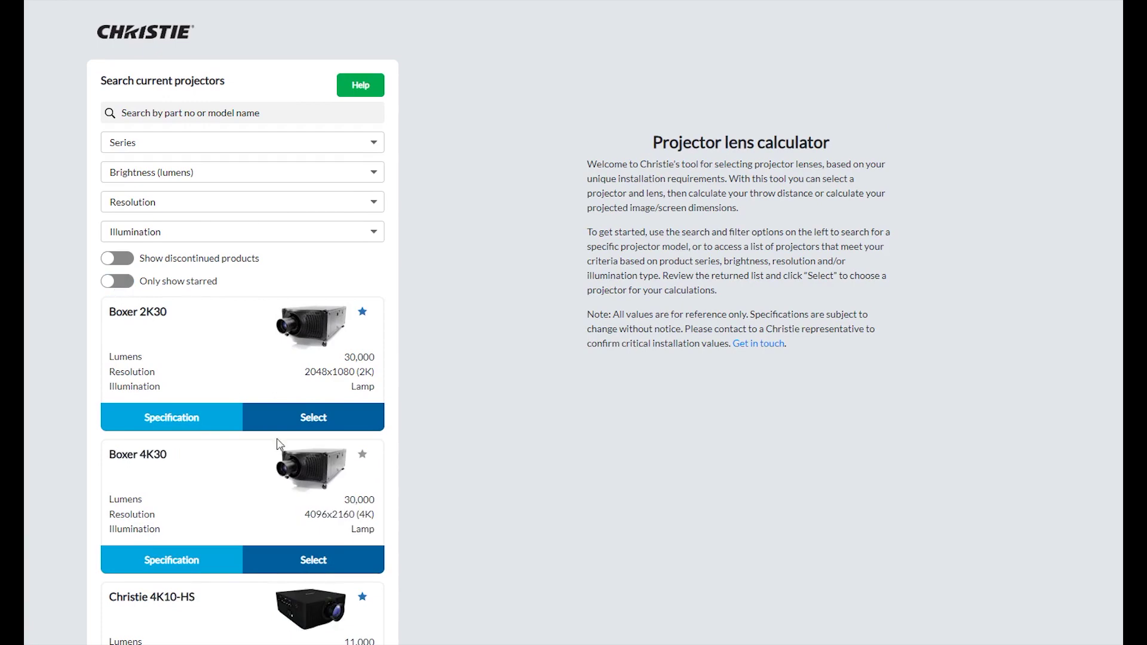
Choose the Boxer 4K30 projector for the lens calculation
left_click(313, 561)
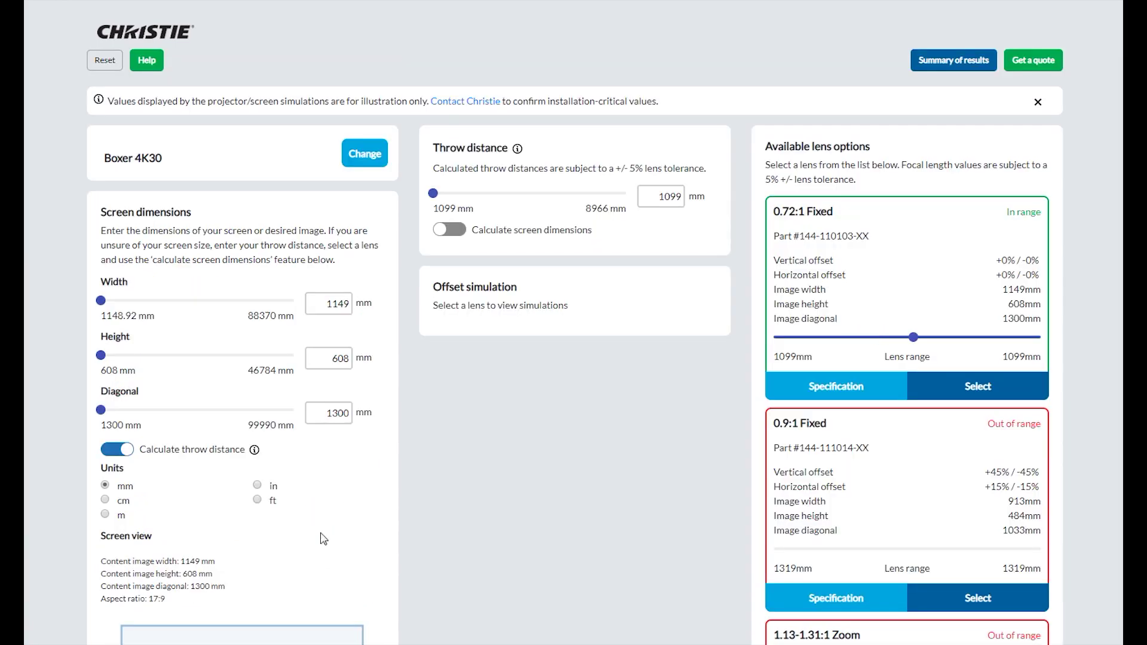
left_click(366, 156)
left_click(118, 69)
left_click(157, 71)
Enlarge the screen width to 38380 mm, giving a 28836 mm throw distance
left_click(193, 213)
left_click_drag(100, 300, 183, 305)
left_click(325, 302)
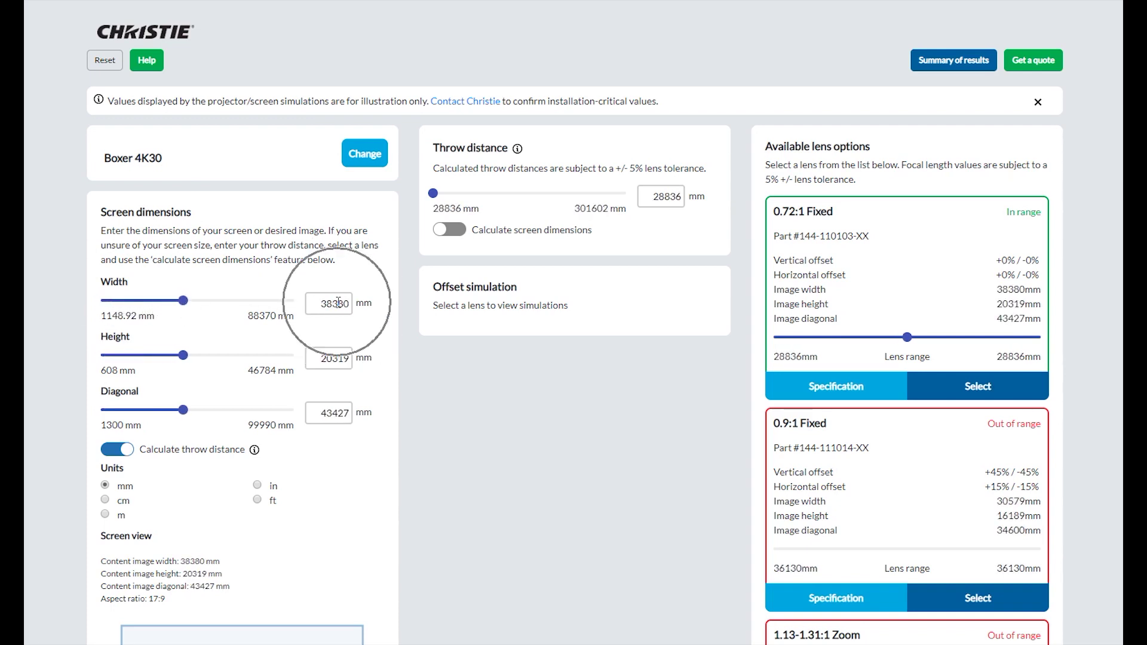
Show measurements in metres, and try a 16:9 aspect ratio before returning to 17:9
left_click(128, 468)
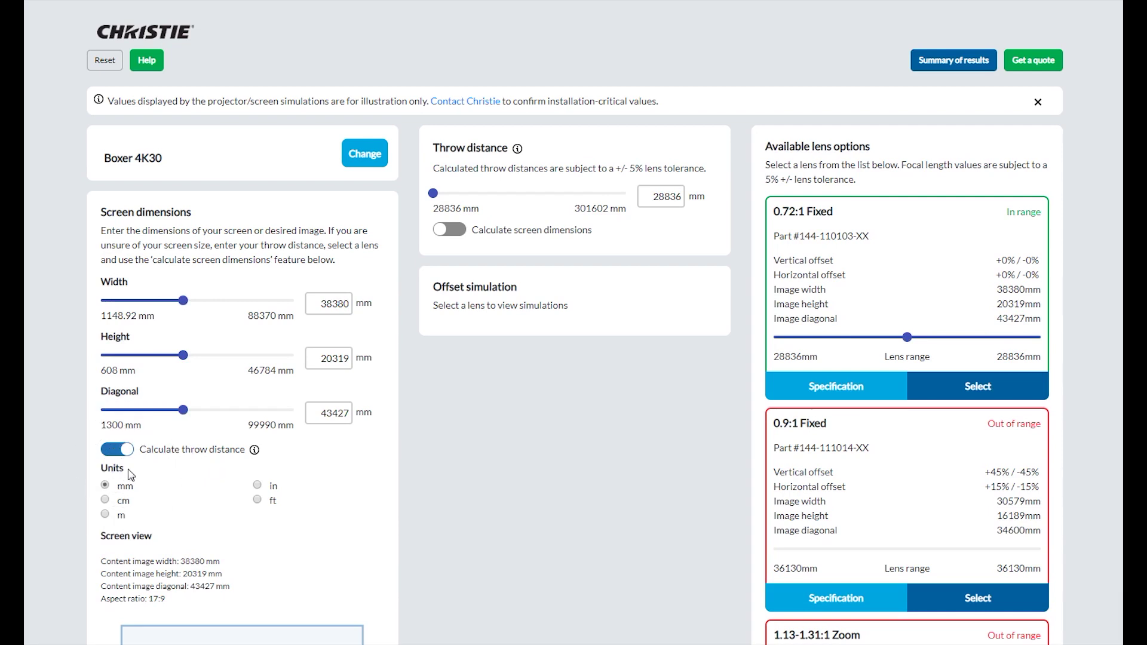
left_click(105, 515)
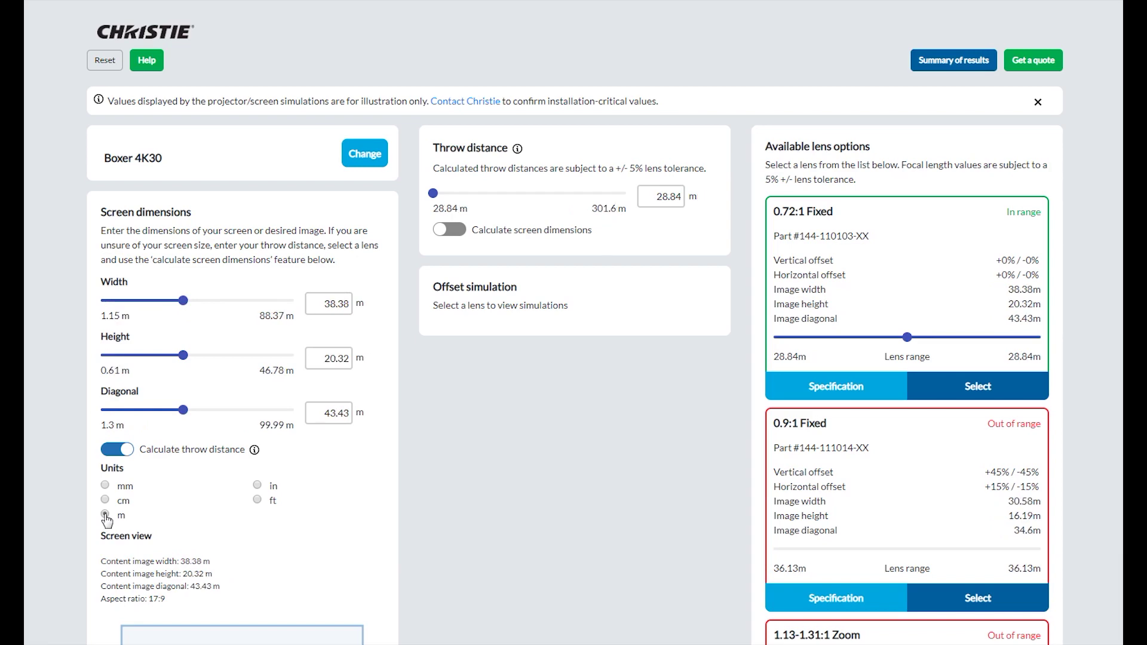
scroll(180, 520, "down", 7)
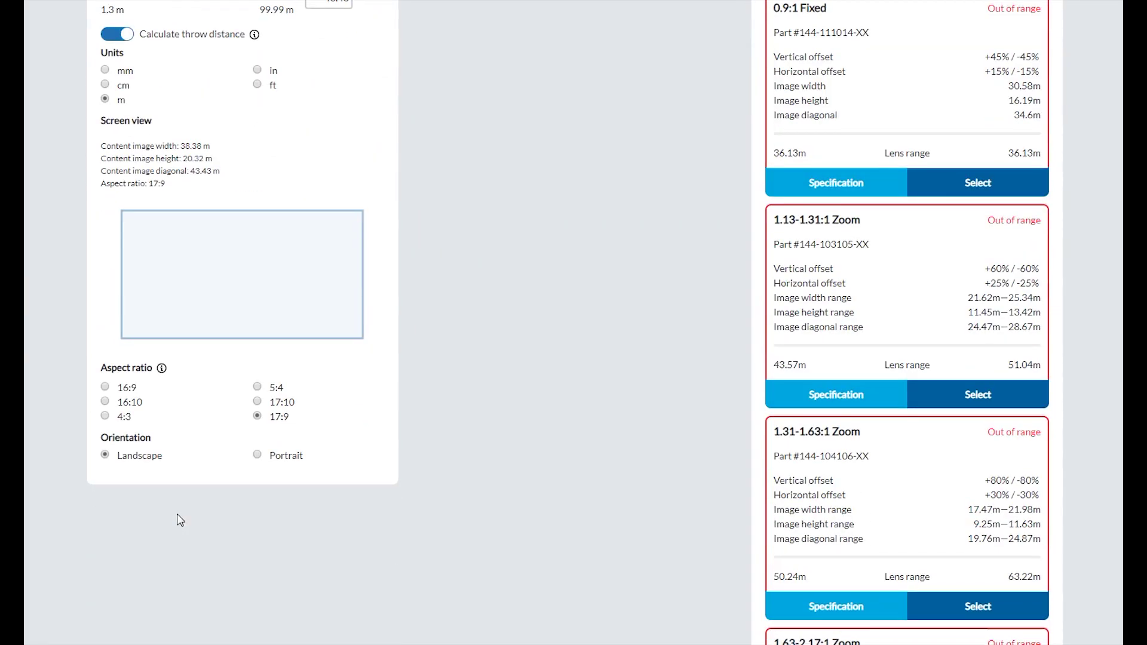
left_click(177, 377)
left_click(105, 387)
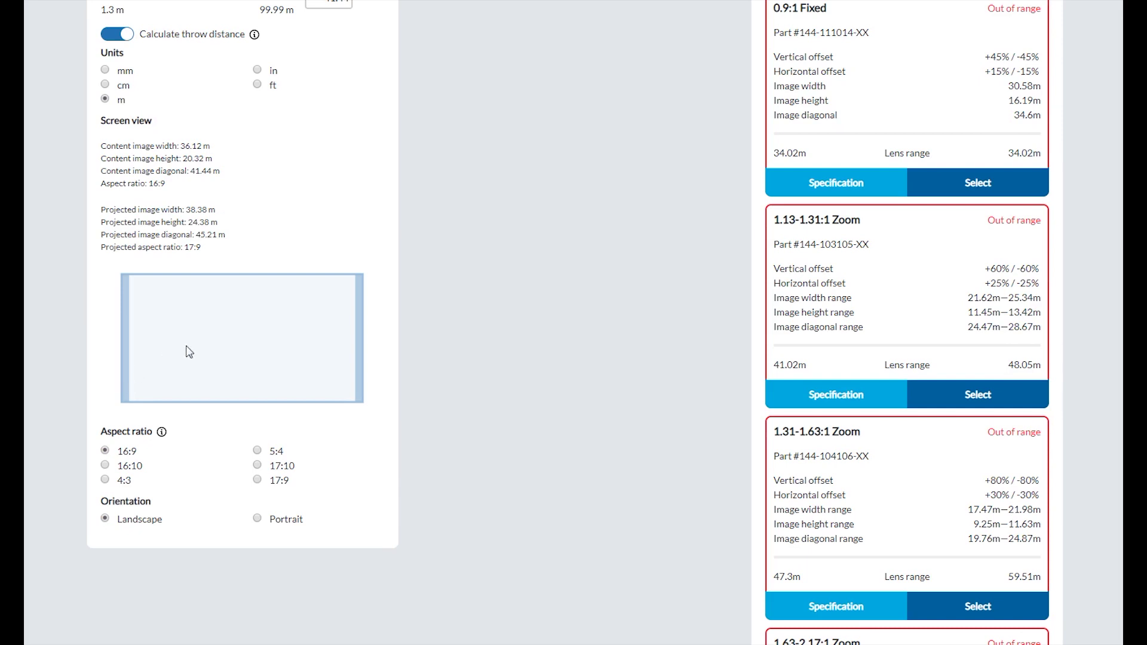
left_click(209, 347)
left_click(258, 480)
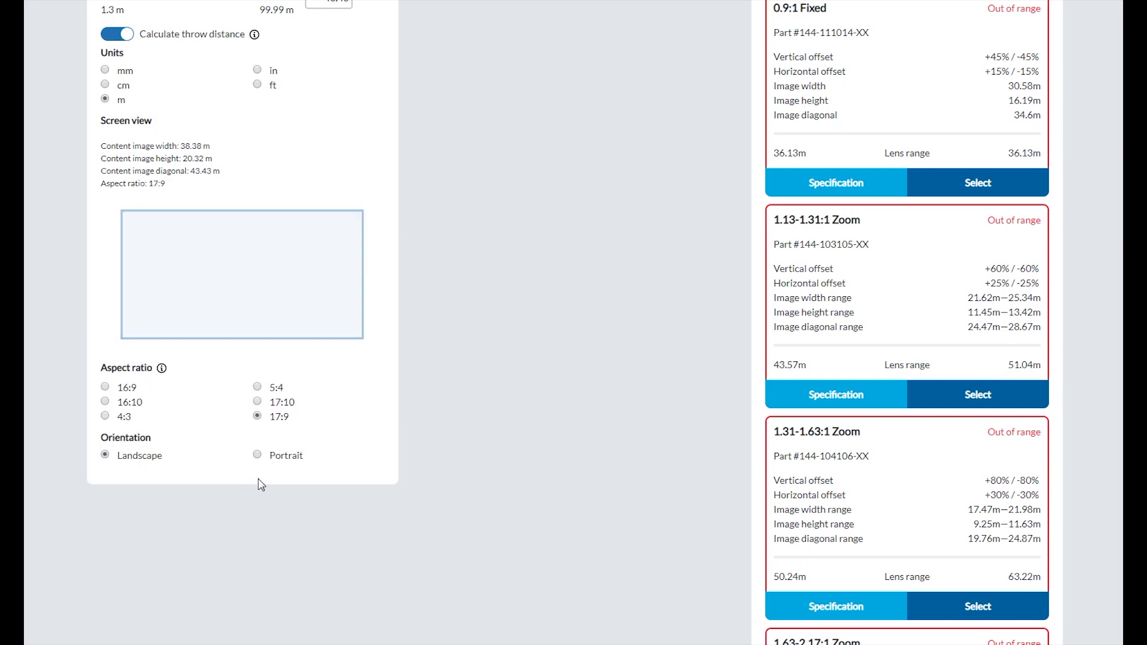
Try portrait screen orientation, then return the screen to landscape
left_click(161, 451)
left_click(161, 451)
left_click(257, 456)
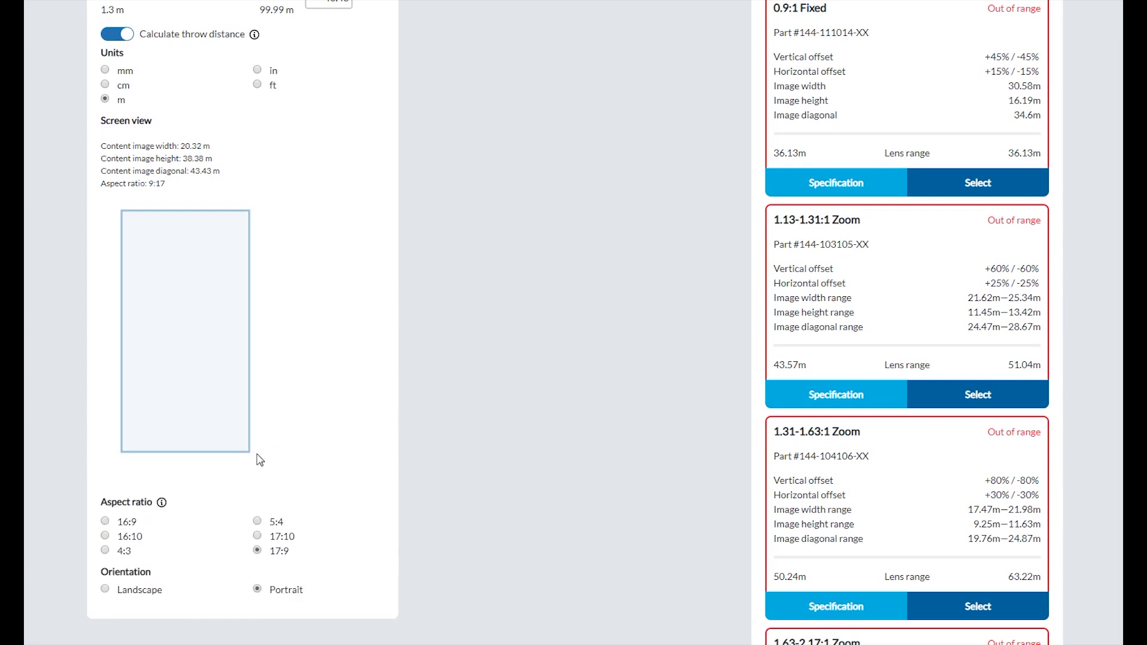
left_click(105, 591)
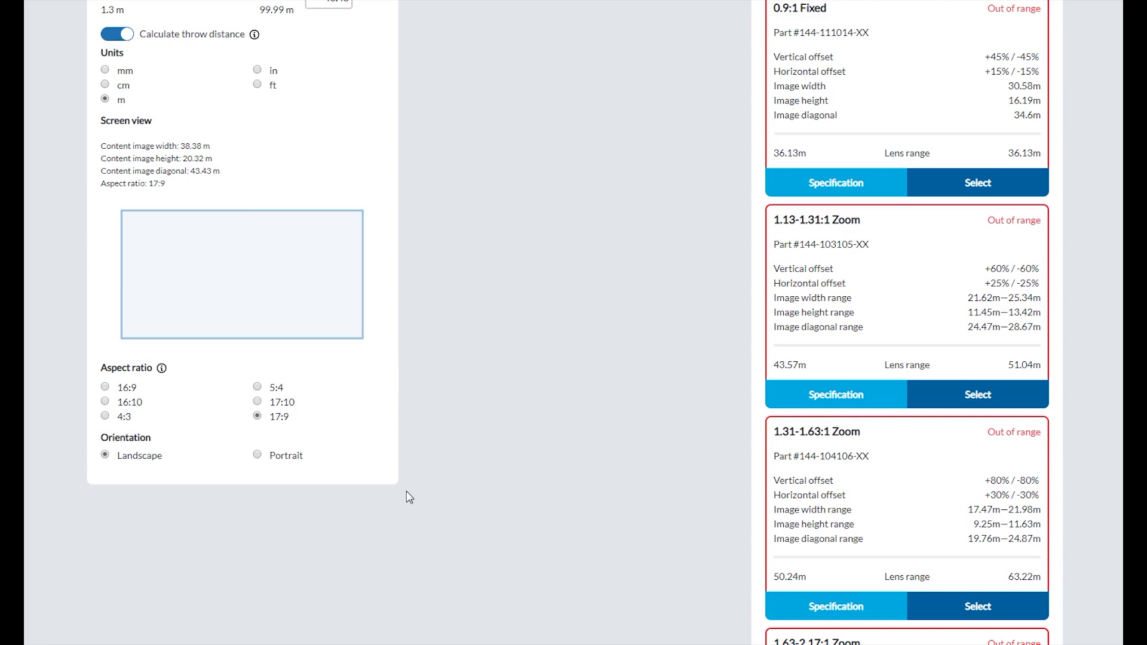
scroll(410, 498, "up", 7)
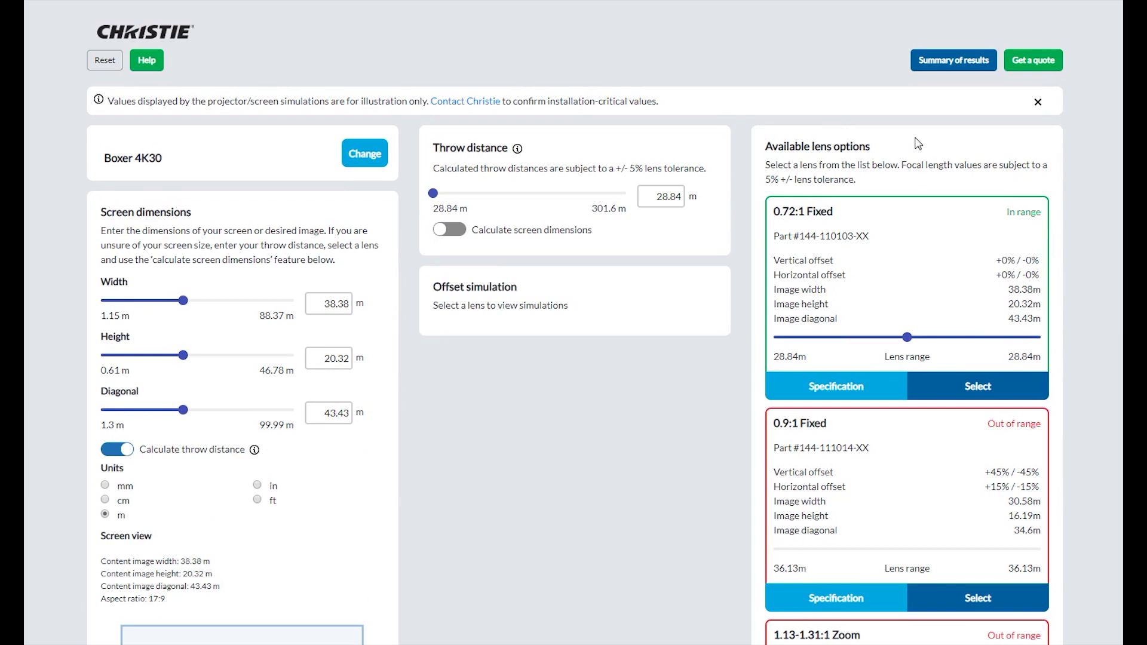
left_click(1040, 214)
scroll(1008, 347, "down", 3)
scroll(1009, 348, "down", 3)
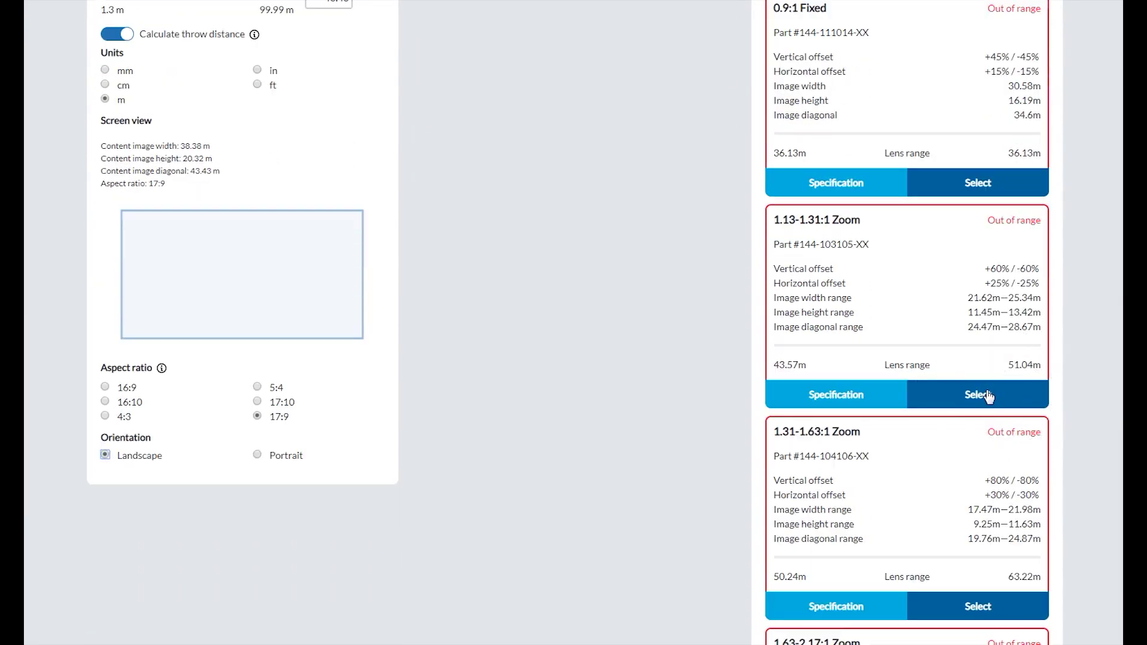
Select the 1.13-1.31:1 Zoom lens, which sets the throw distance to 43.57 m
left_click(988, 397)
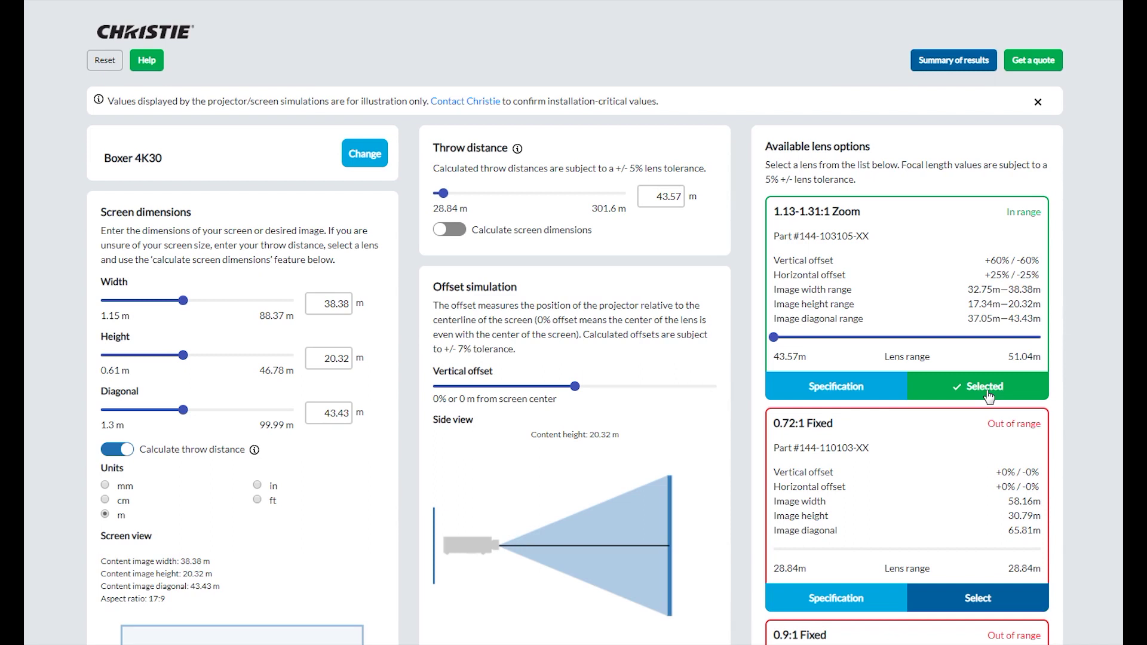
left_click(528, 295)
left_click(528, 295)
left_click(881, 389)
left_click(880, 389)
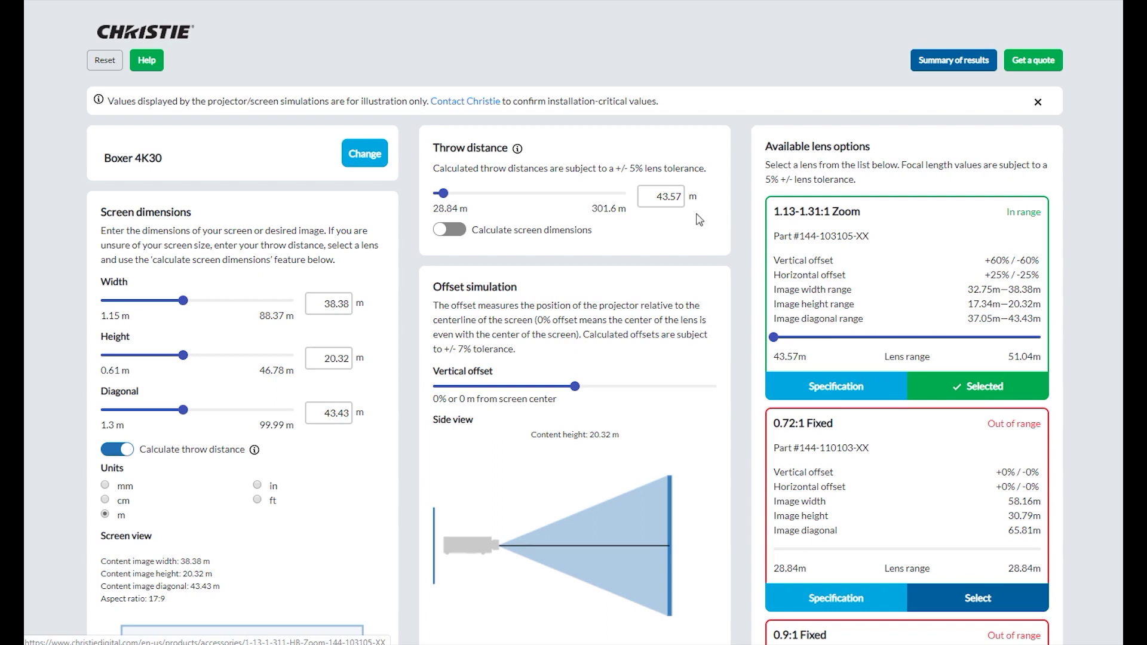
left_click(534, 152)
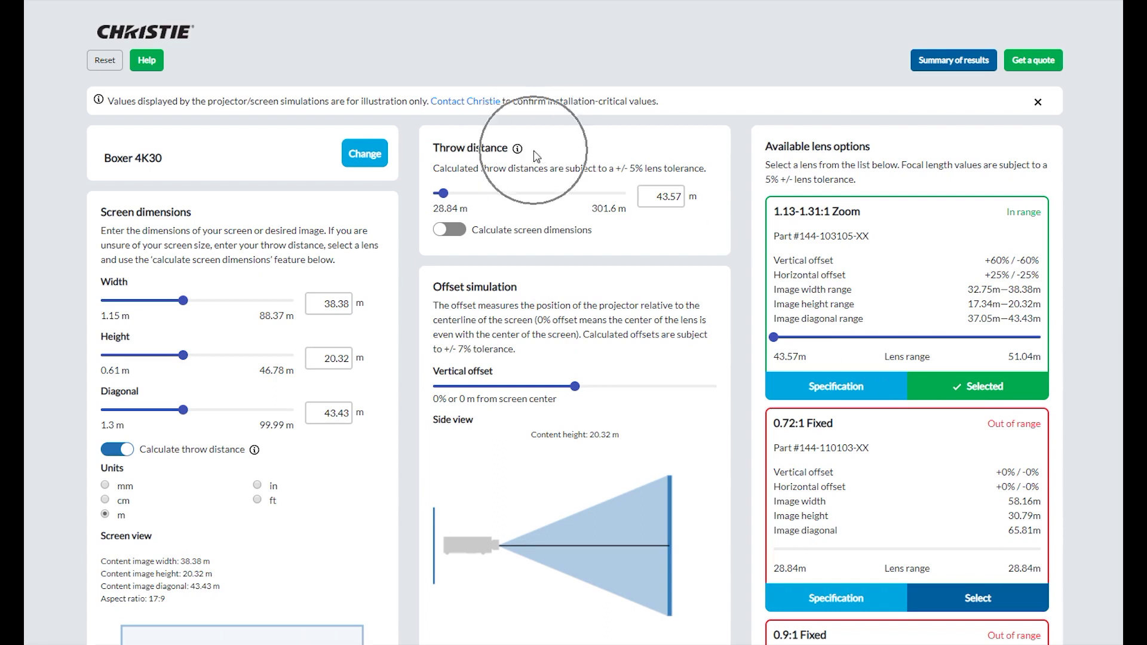
Set an 84.6 m throw distance and calculate the screen from it: 63.71 × 33.73 m
left_click_drag(443, 193, 474, 198)
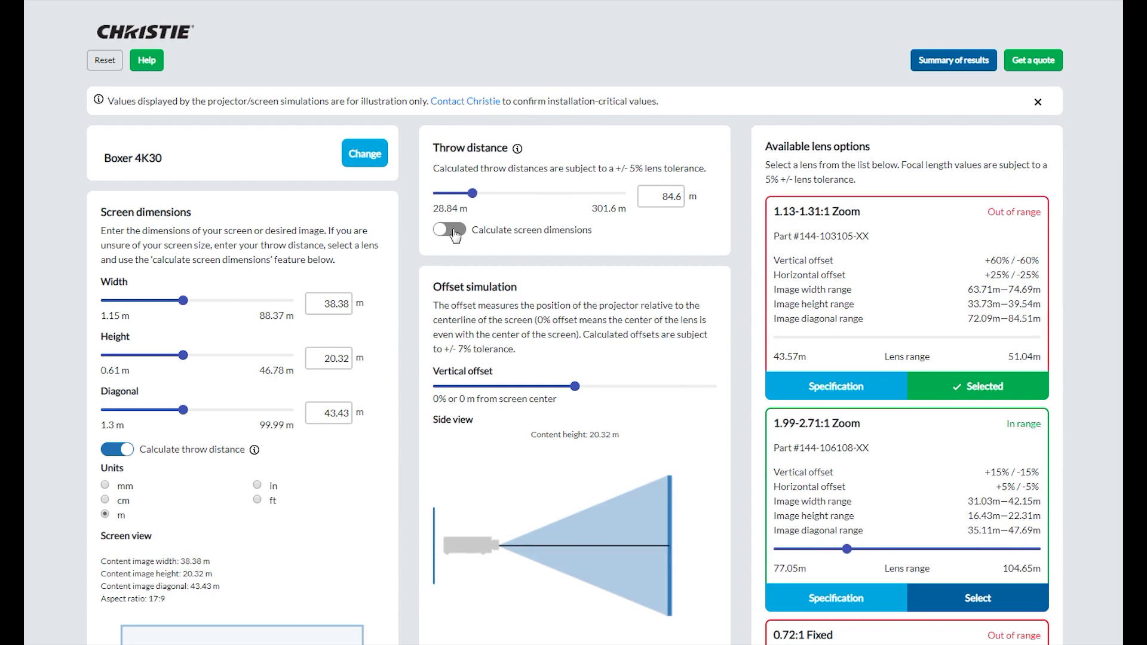
left_click(451, 230)
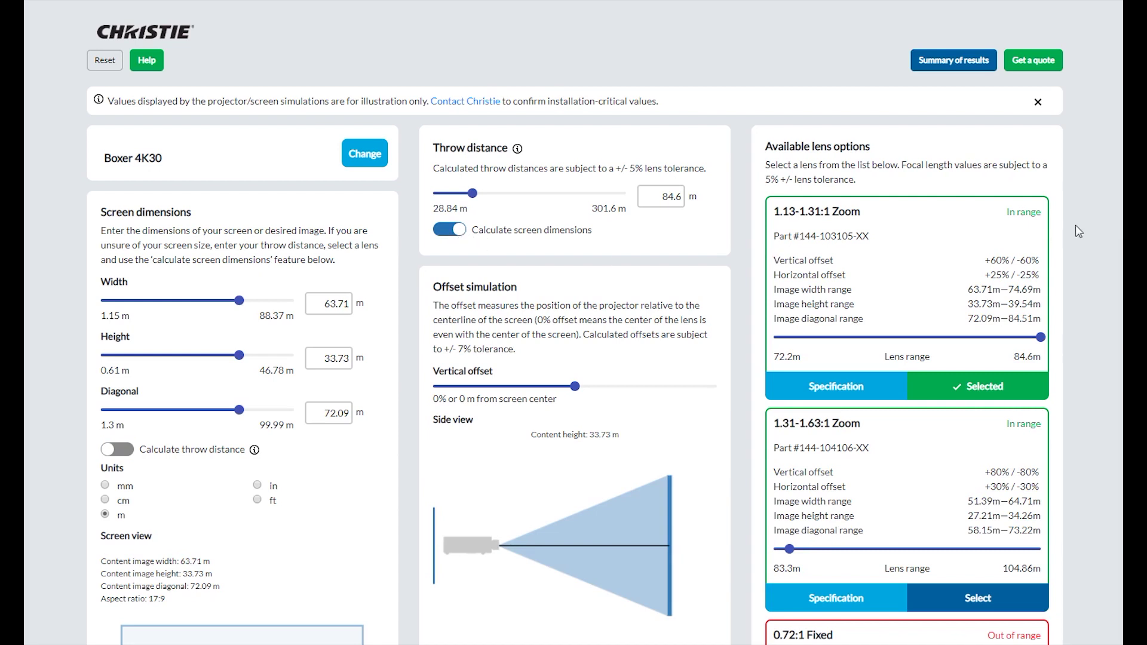
left_click(1041, 215)
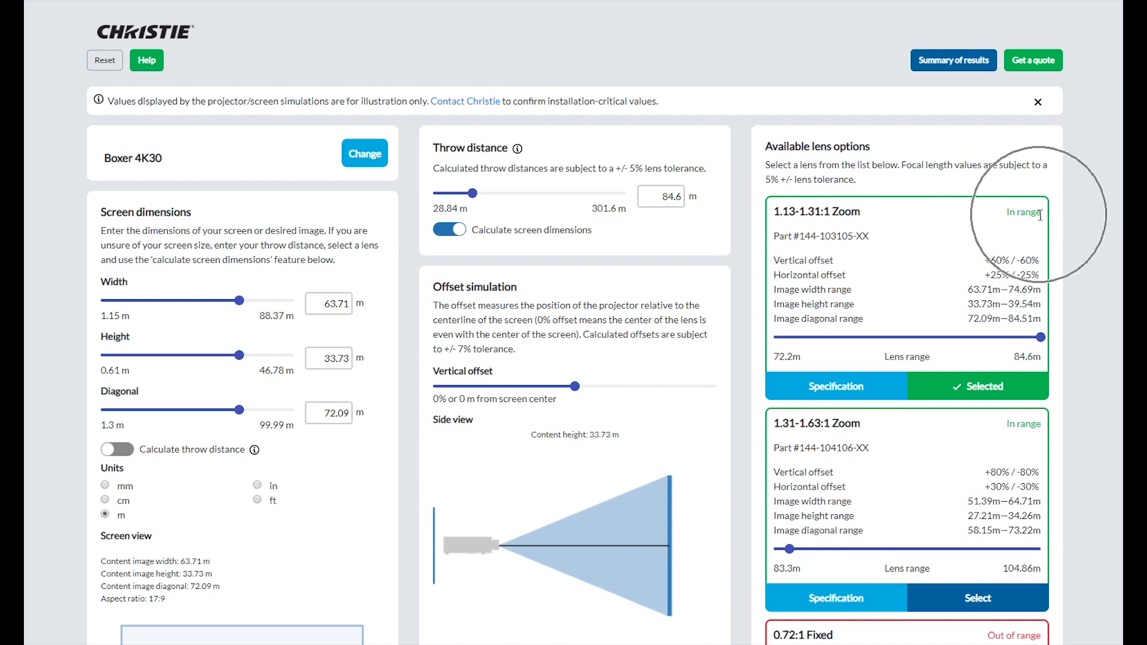
left_click(1040, 428)
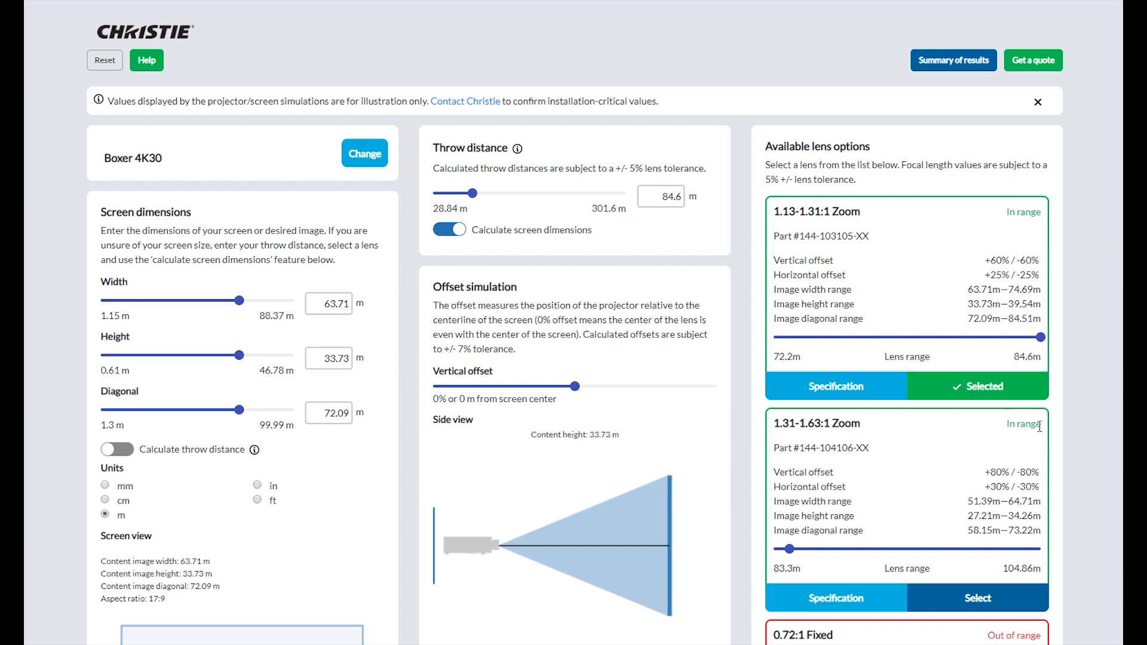
scroll(1040, 427, "down", 5)
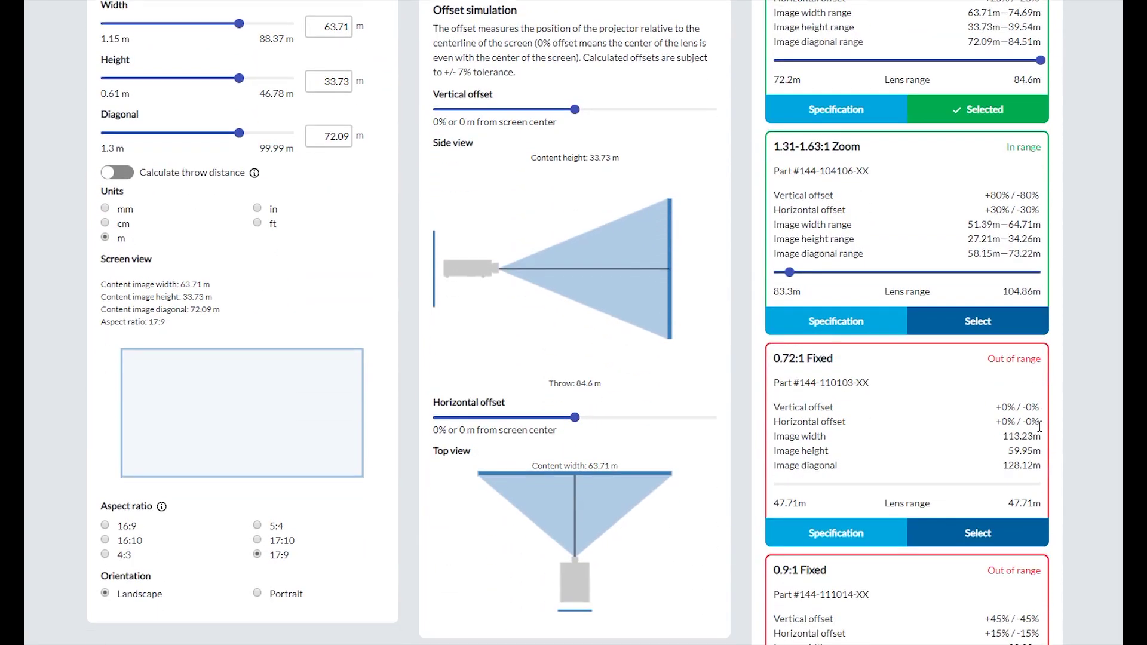
Try a vertical image offset, then set the horizontal offset to 8% (2.55 m)
left_click(576, 111)
left_click_drag(577, 116, 620, 117)
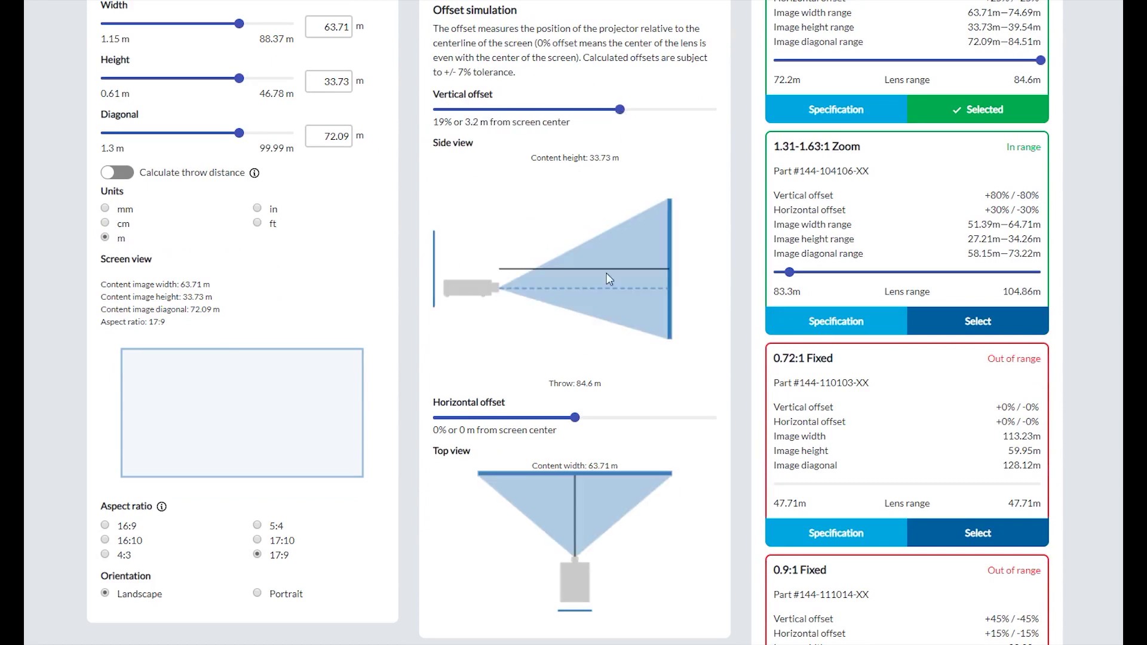
left_click(573, 417)
left_click_drag(560, 420, 530, 420)
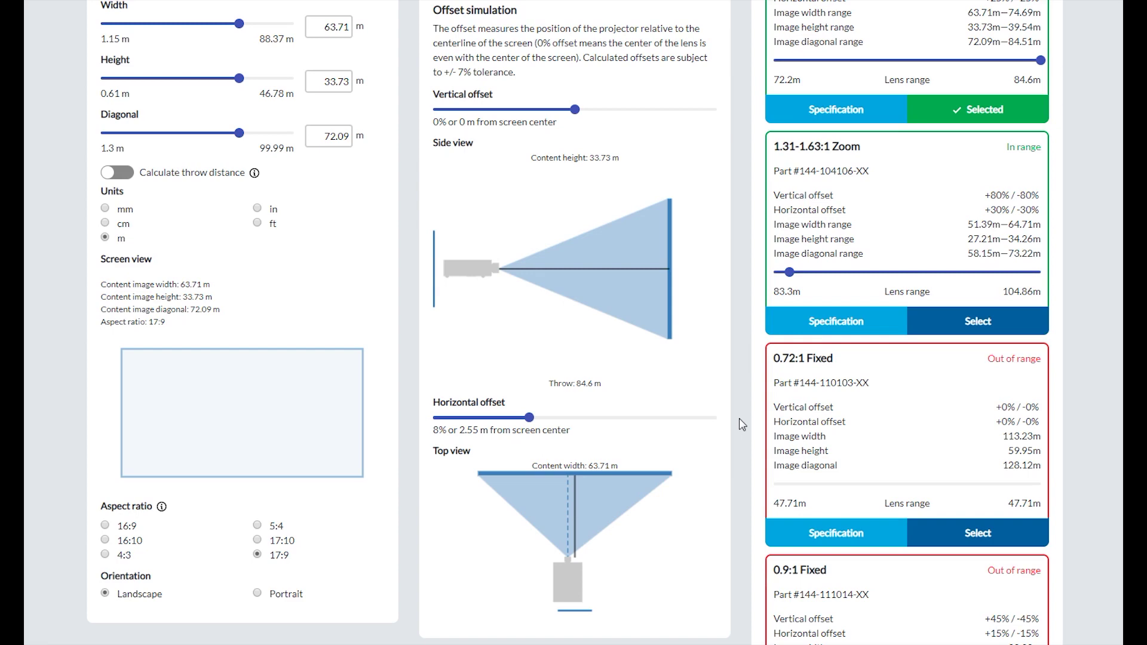
scroll(740, 422, "up", 5)
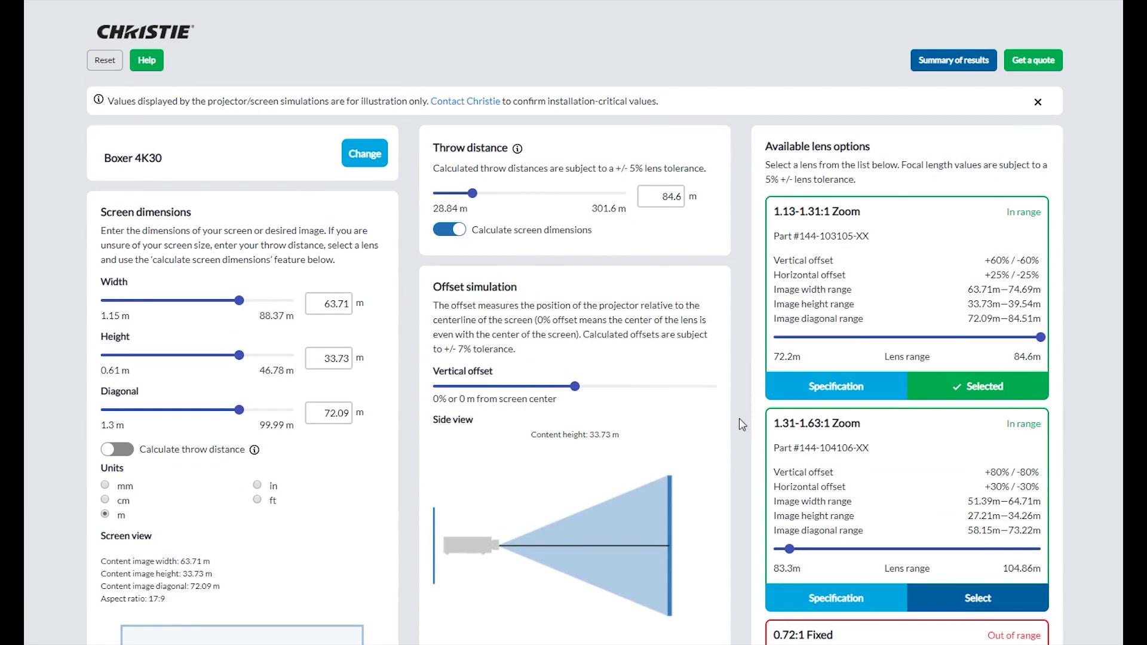
Open and close the quote form, then display the Boxer 4K30 and 1.13-1.31:1 Zoom summary
left_click(1039, 60)
left_click(1039, 63)
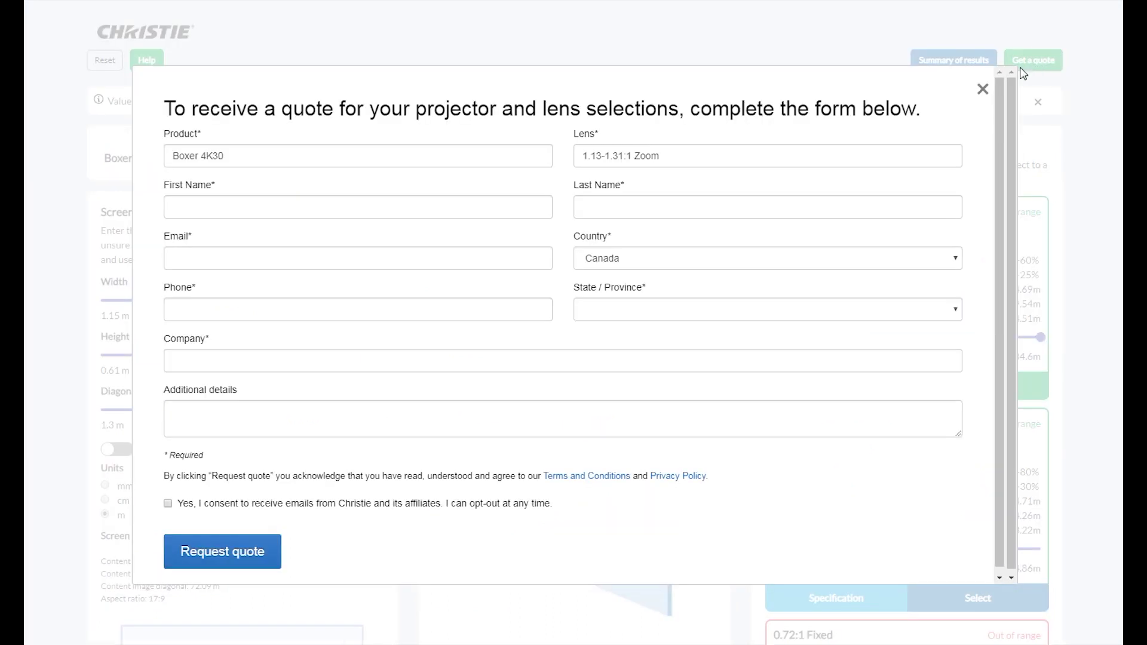
left_click(983, 91)
left_click(976, 66)
left_click(976, 66)
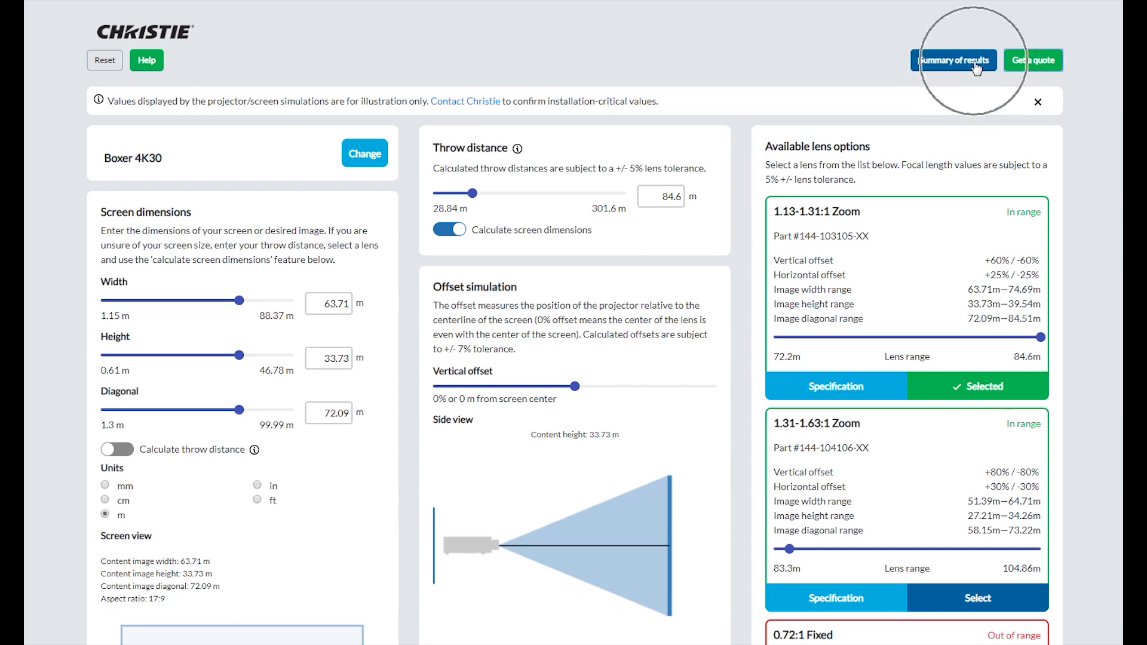
left_click(975, 66)
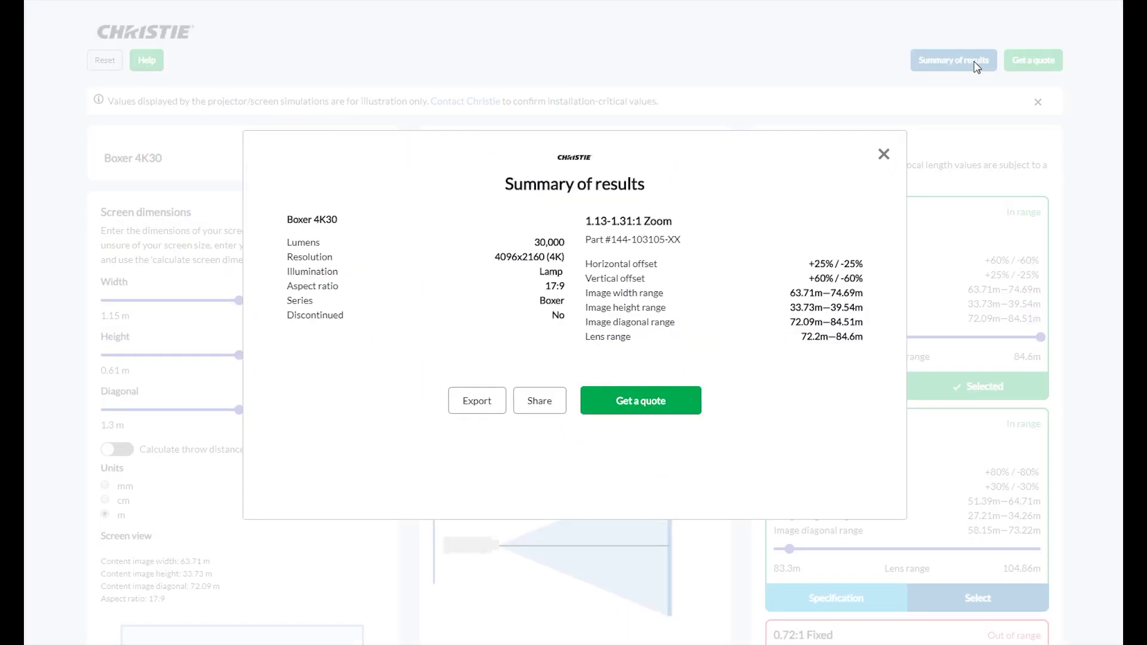